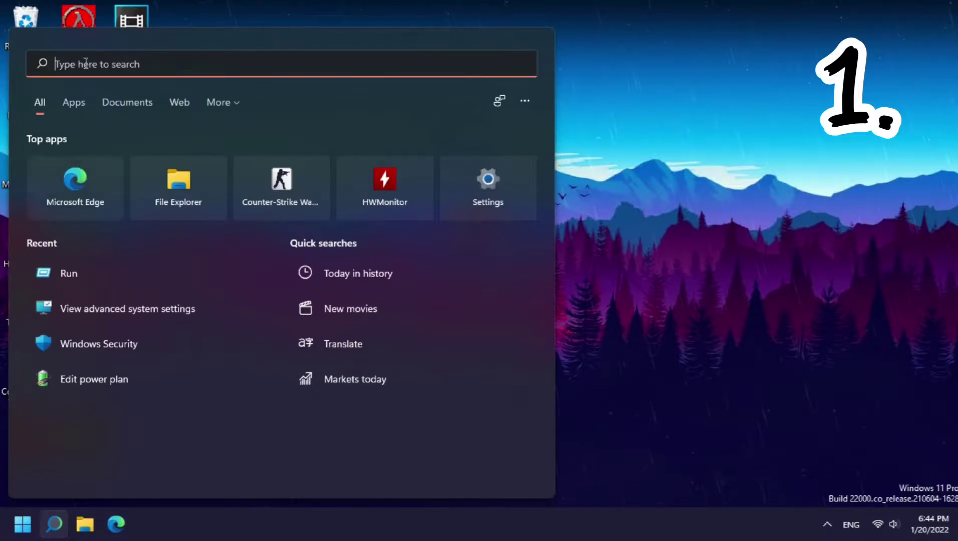
Find and open the Run dialog, and launch System Configuration with the command msconfig.
text(rubn)
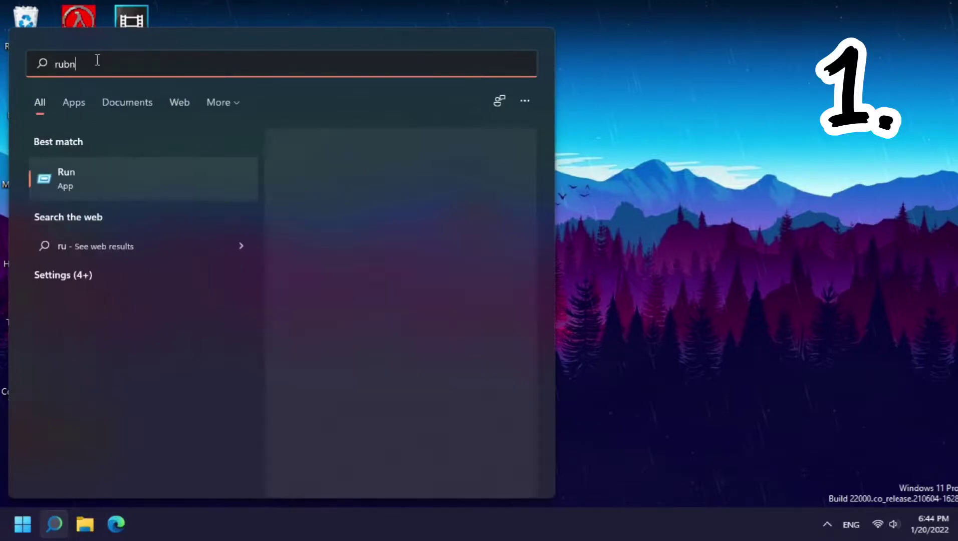
key(BackSpace)
key(BackSpace)
text(n)
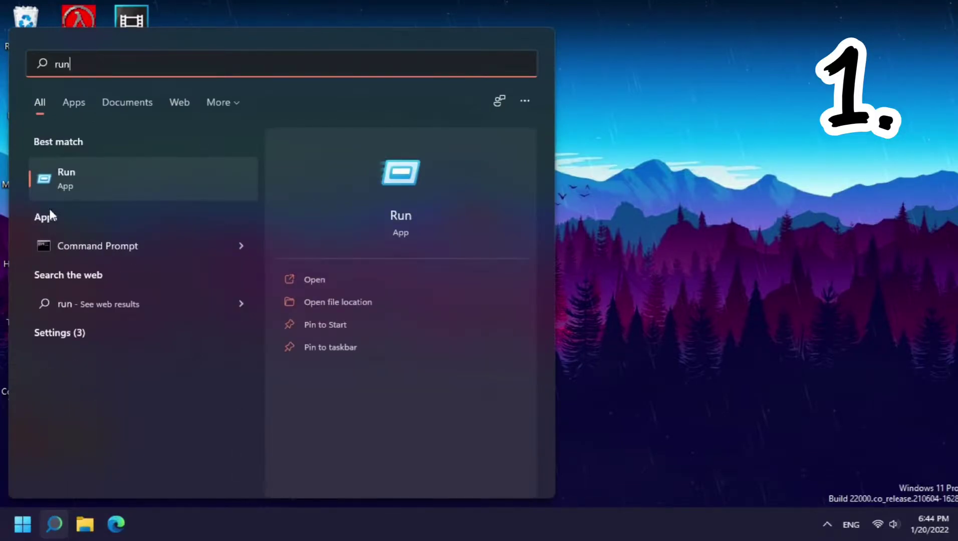
click(84, 175)
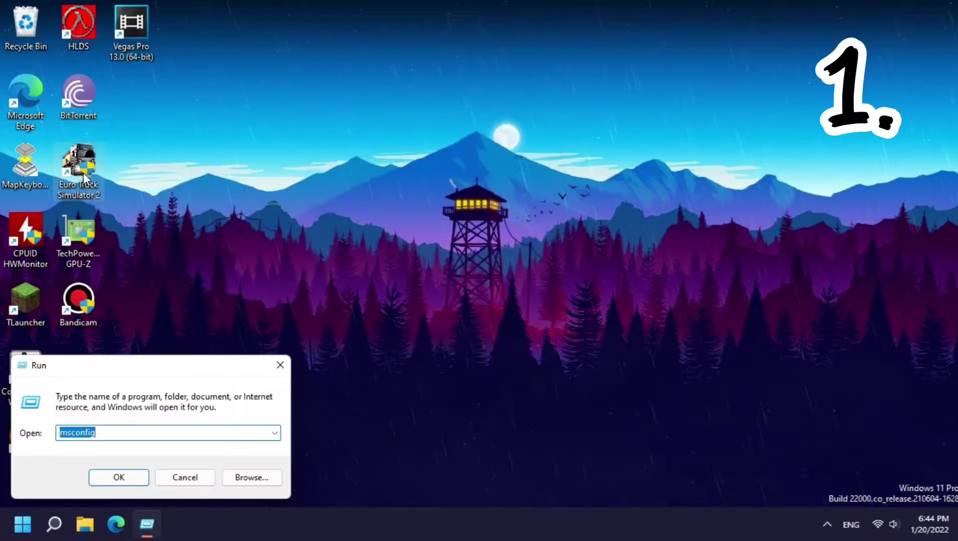
drag(143, 349, 331, 195)
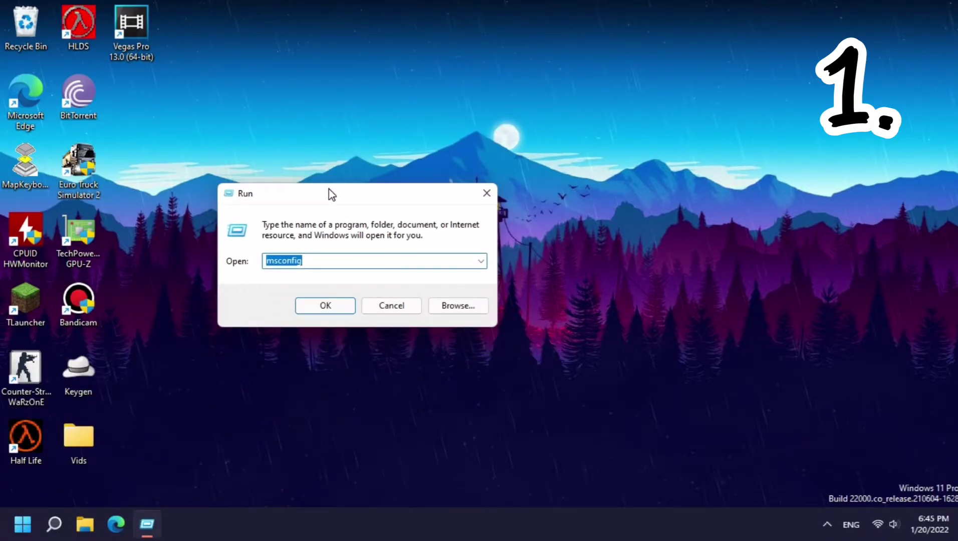
click(299, 263)
click(323, 305)
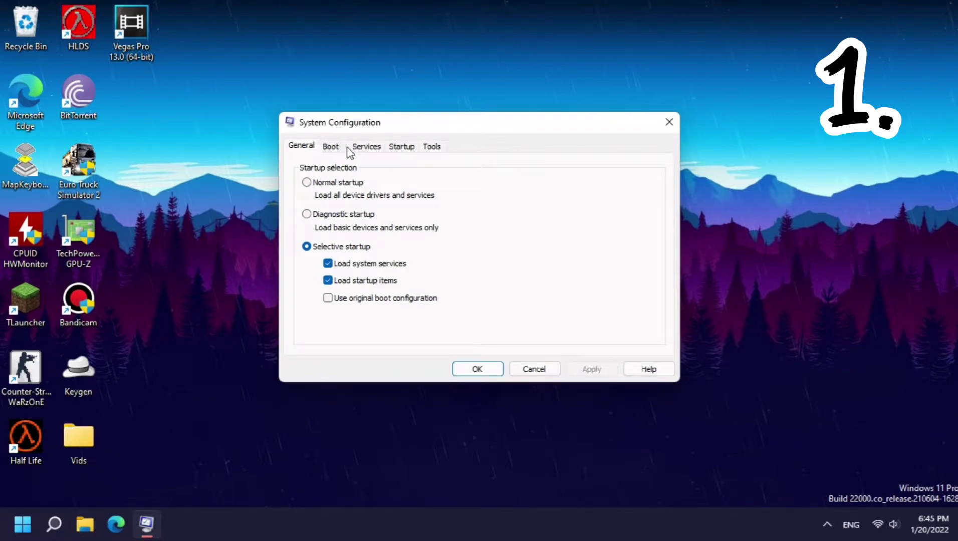
Set the number of processors to 2 in the advanced boot options for Windows 11 and apply the change.
click(332, 150)
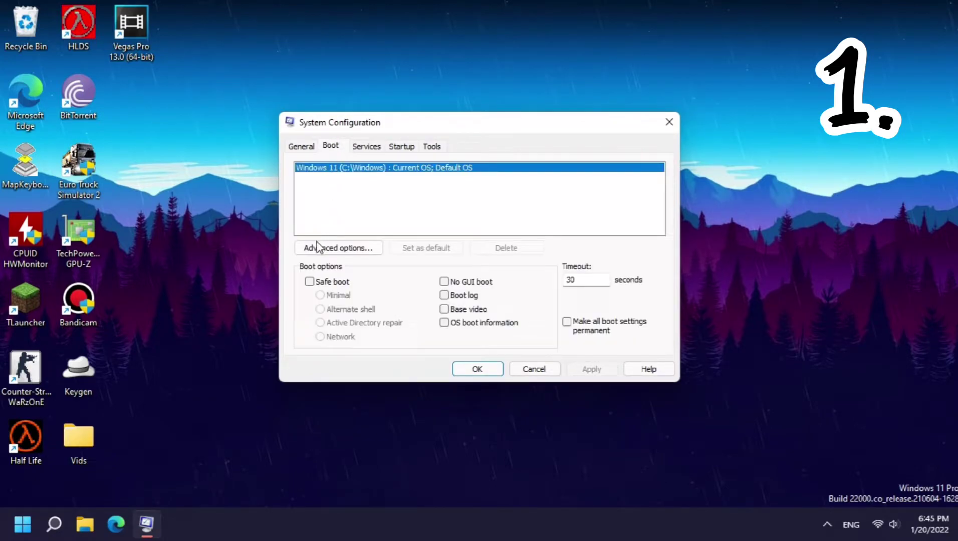
click(317, 247)
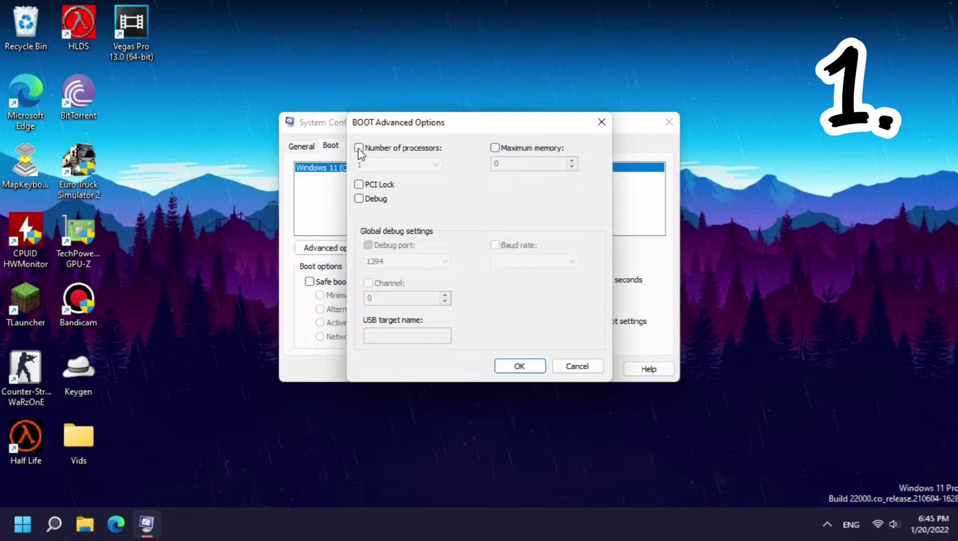
click(358, 148)
click(381, 165)
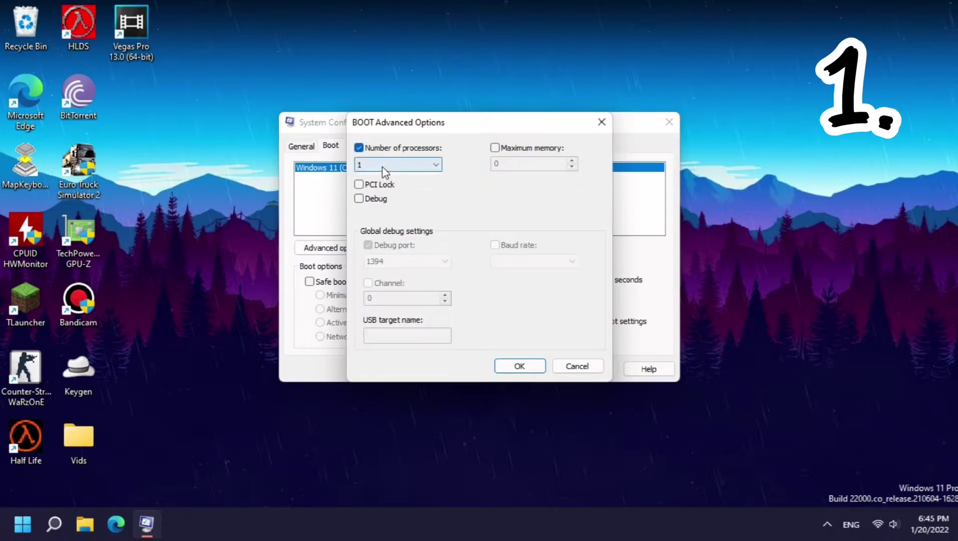
click(379, 187)
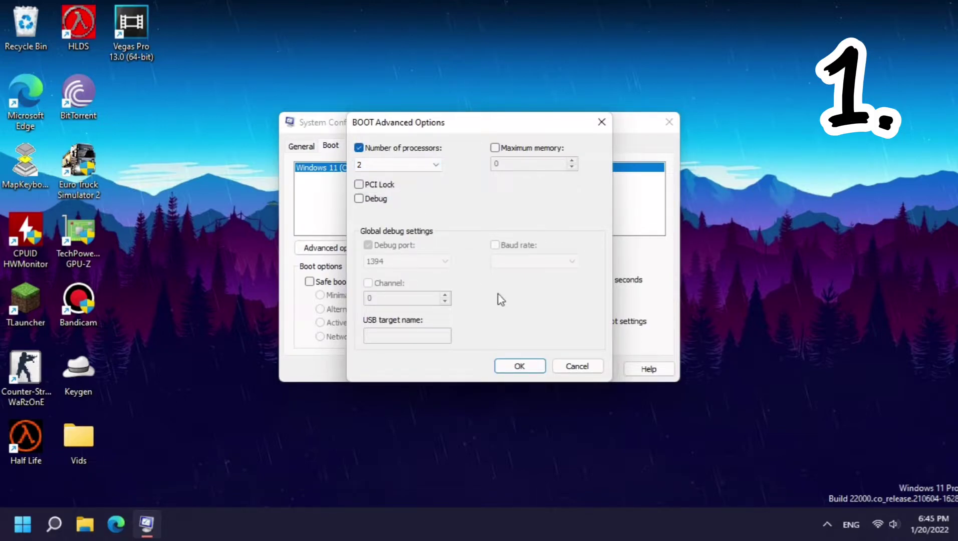
click(513, 366)
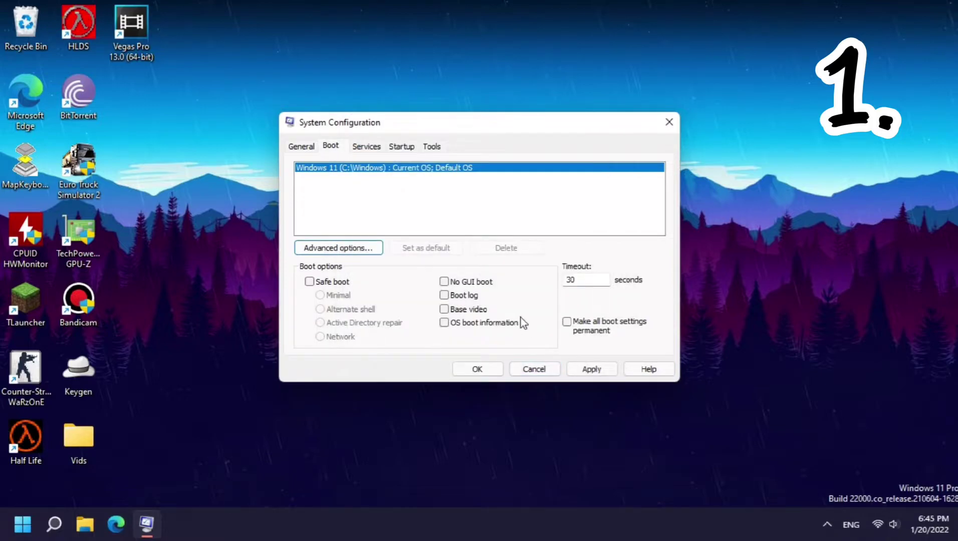
click(591, 369)
Hide all Microsoft services, disable all the remaining ones, apply the change and exit System Configuration without restarting.
click(366, 150)
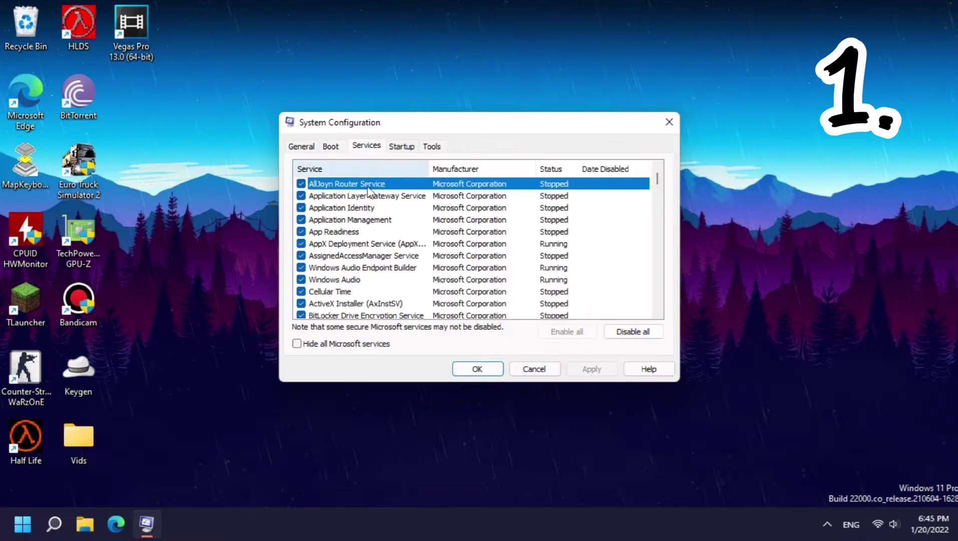
click(304, 346)
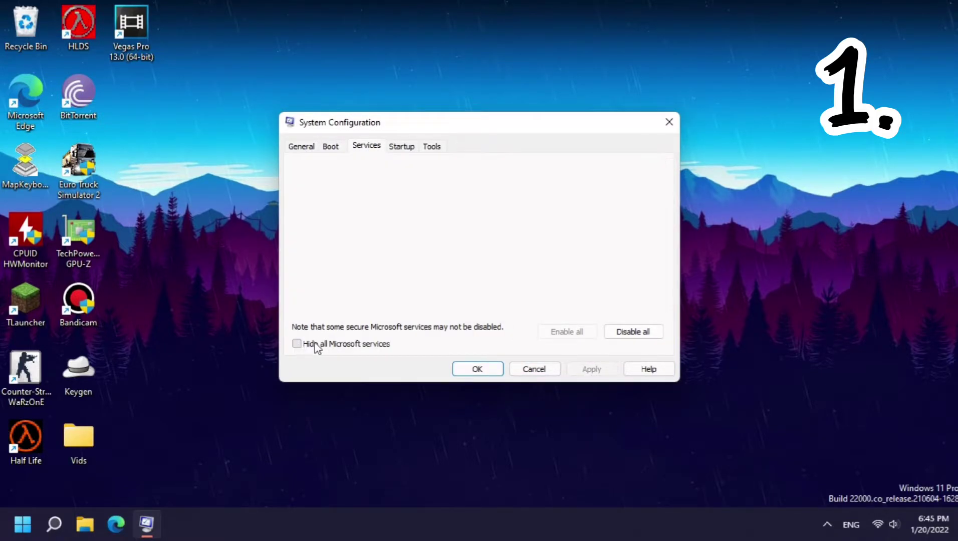
click(633, 332)
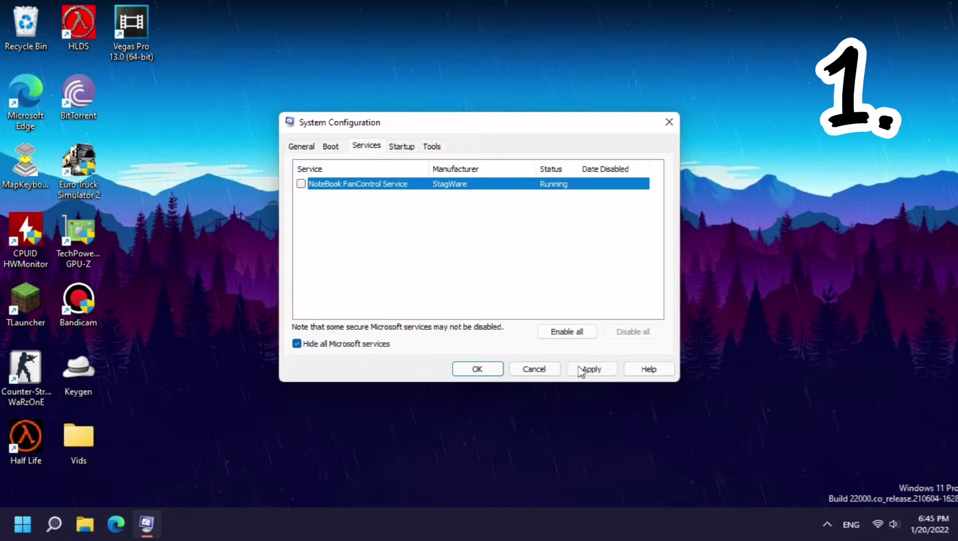
click(591, 369)
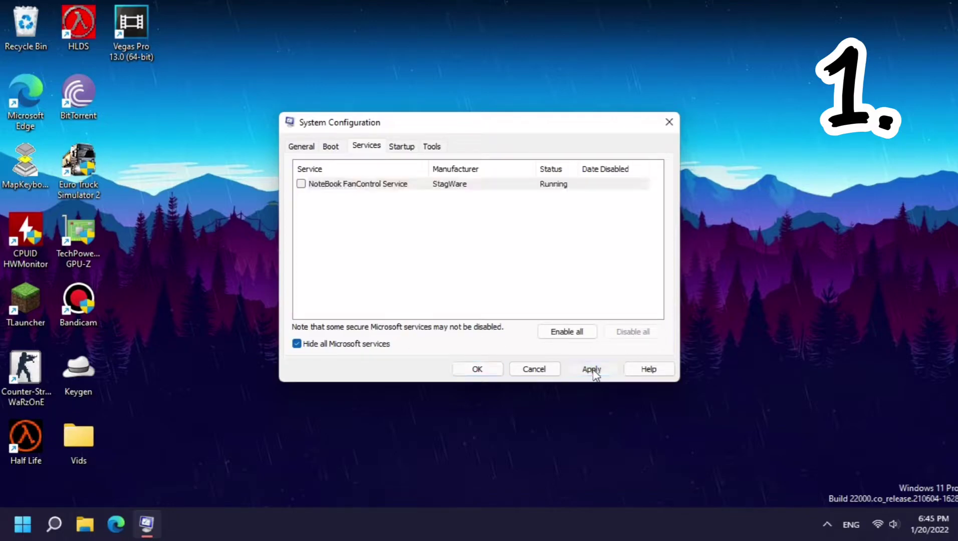
click(477, 369)
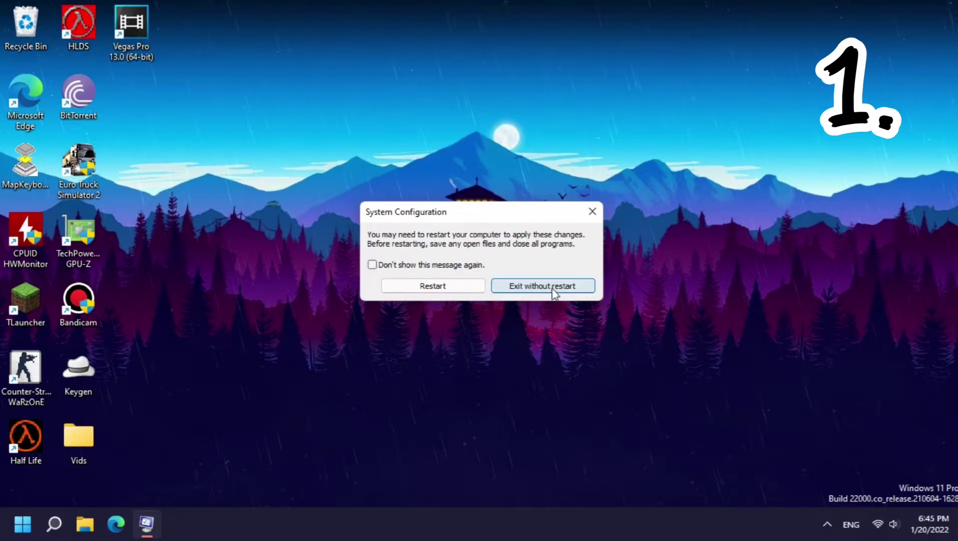
click(553, 292)
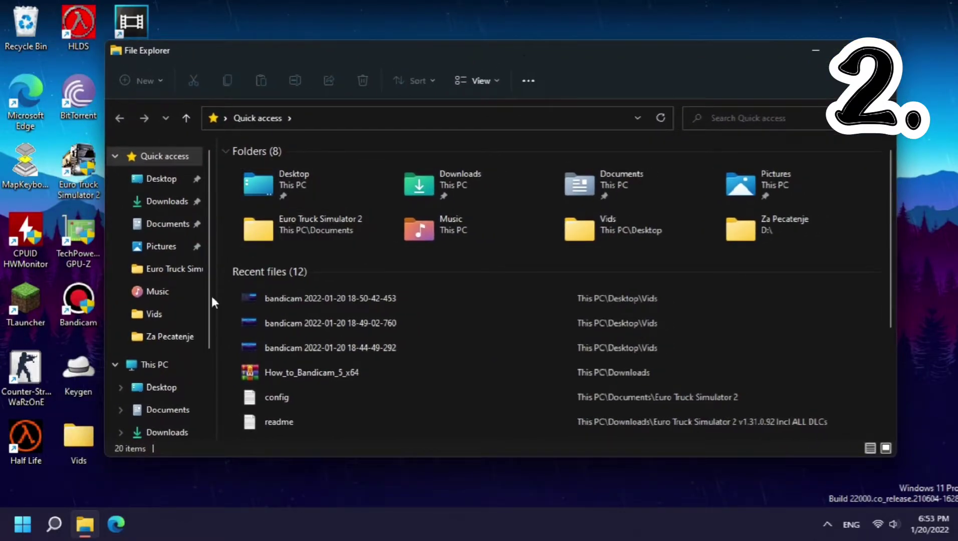
Open the properties of Local Disk (C:) from This PC and start Disk Cleanup for it.
click(150, 367)
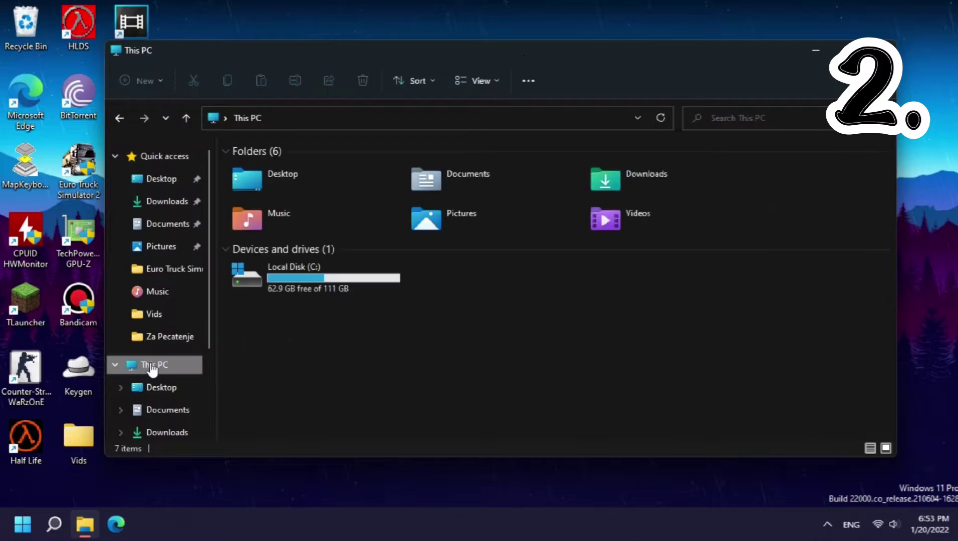
click(266, 276)
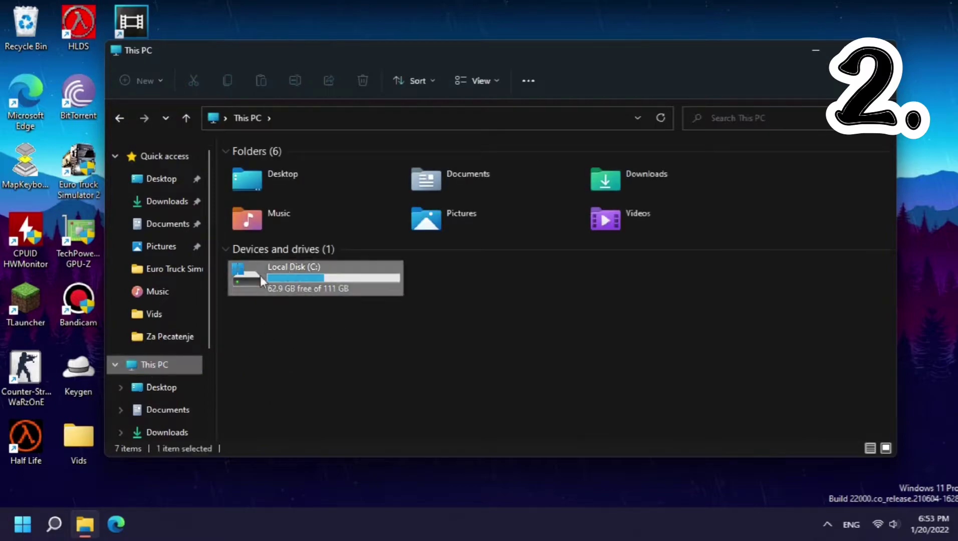
right_click(288, 274)
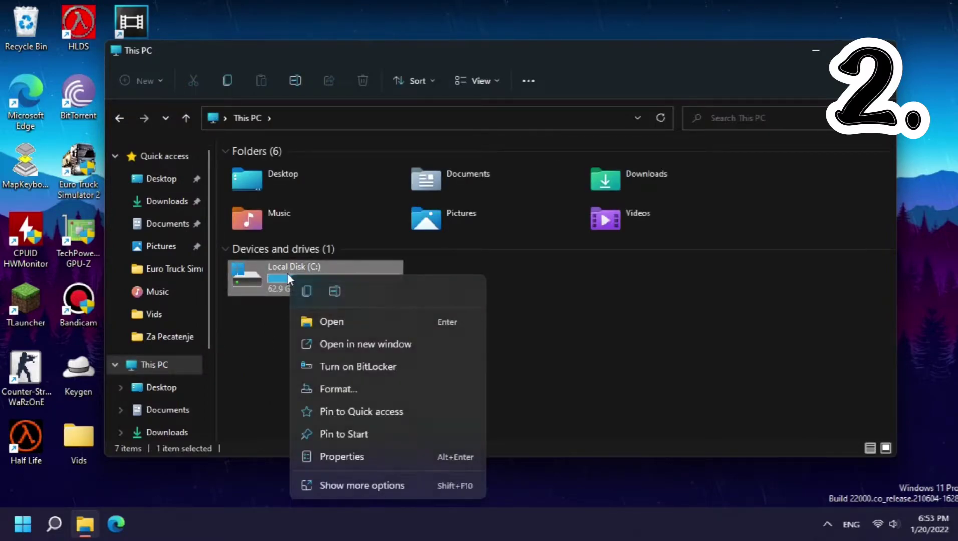
click(358, 457)
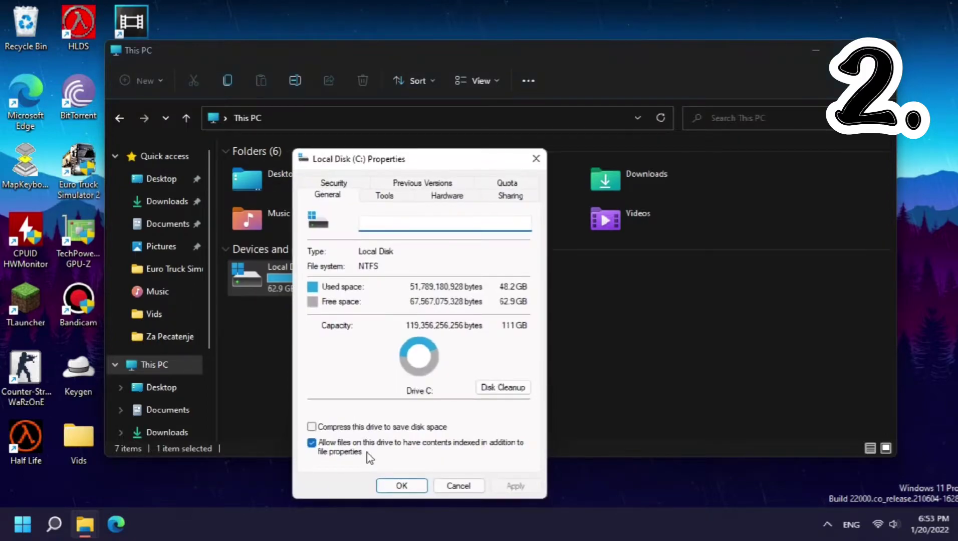
drag(389, 159, 369, 92)
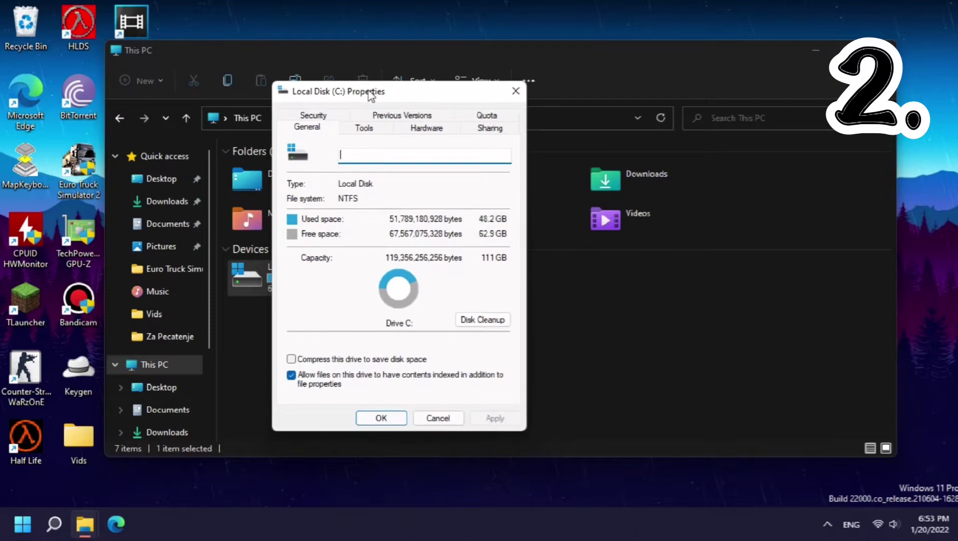
click(477, 320)
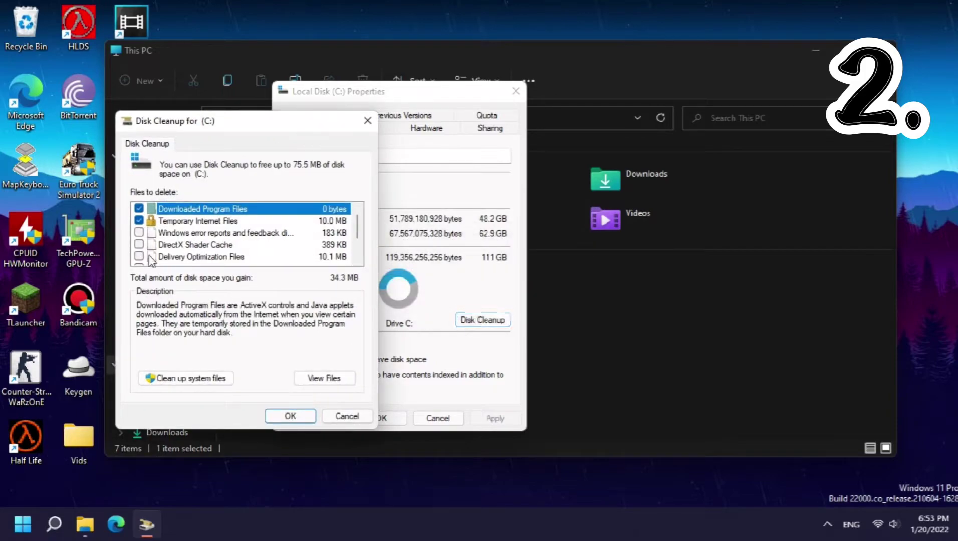
Mark Windows error reports, DirectX Shader Cache, Delivery Optimization Files, Recycle Bin and Temporary files for deletion as well.
click(138, 232)
click(139, 257)
scroll(140, 257, down, 1)
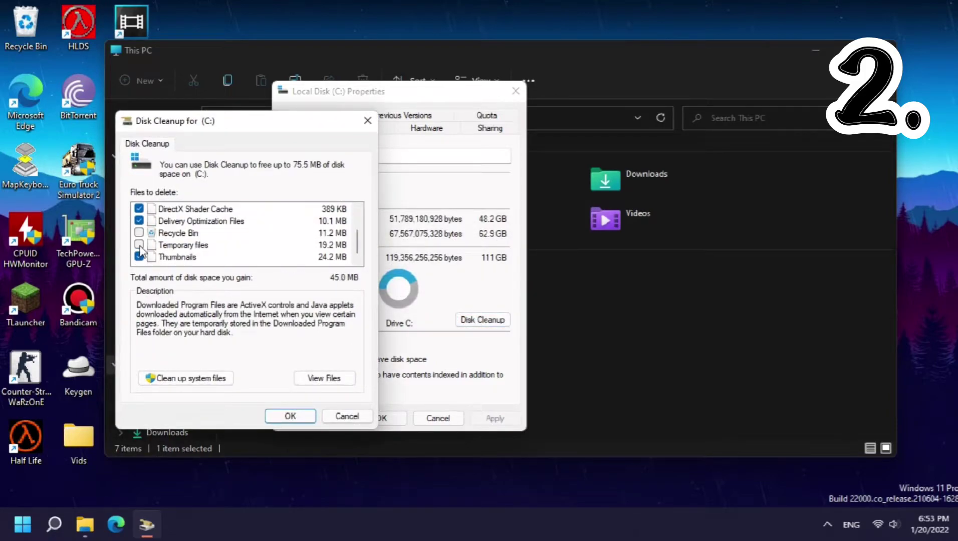
click(139, 245)
Permanently delete the marked files, allowing administrator permission, and close the drive's properties and File Explorer.
click(285, 415)
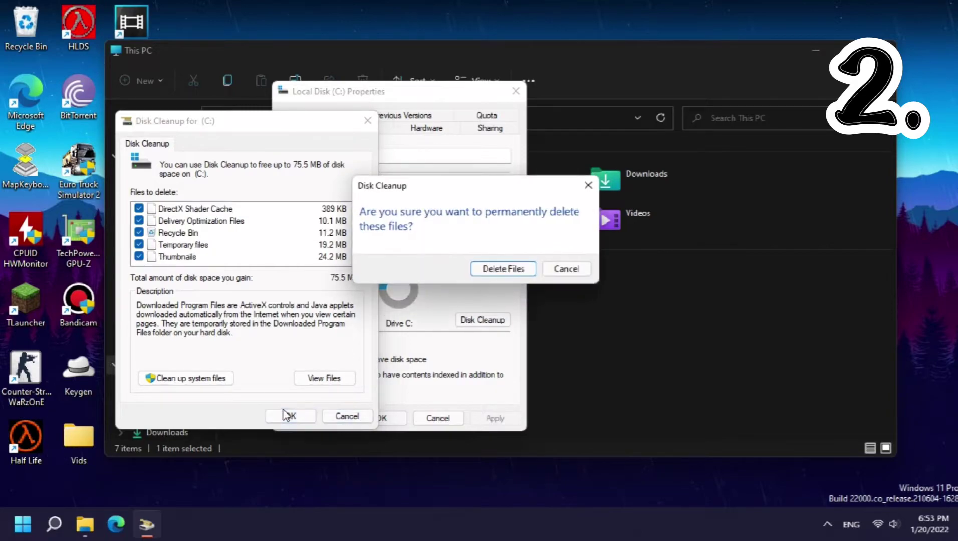
click(514, 269)
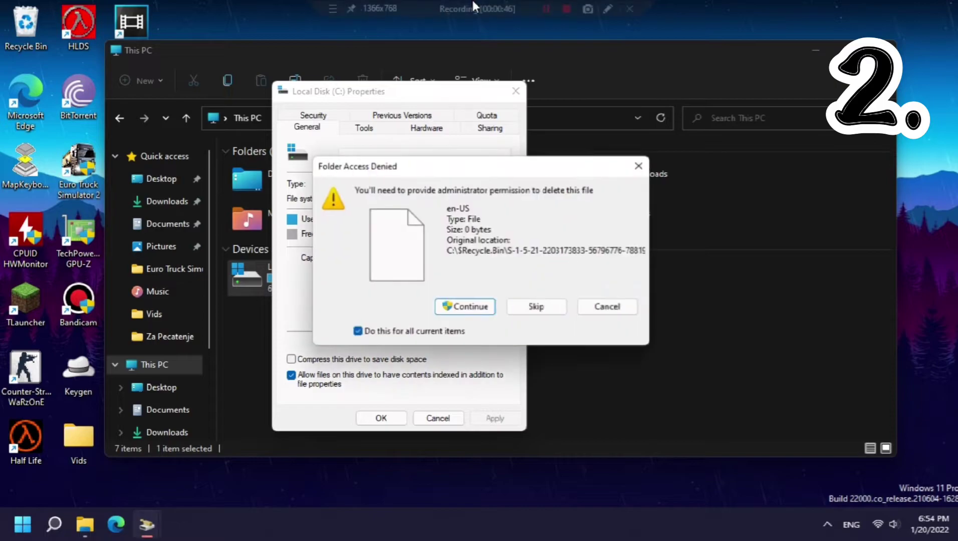
click(465, 307)
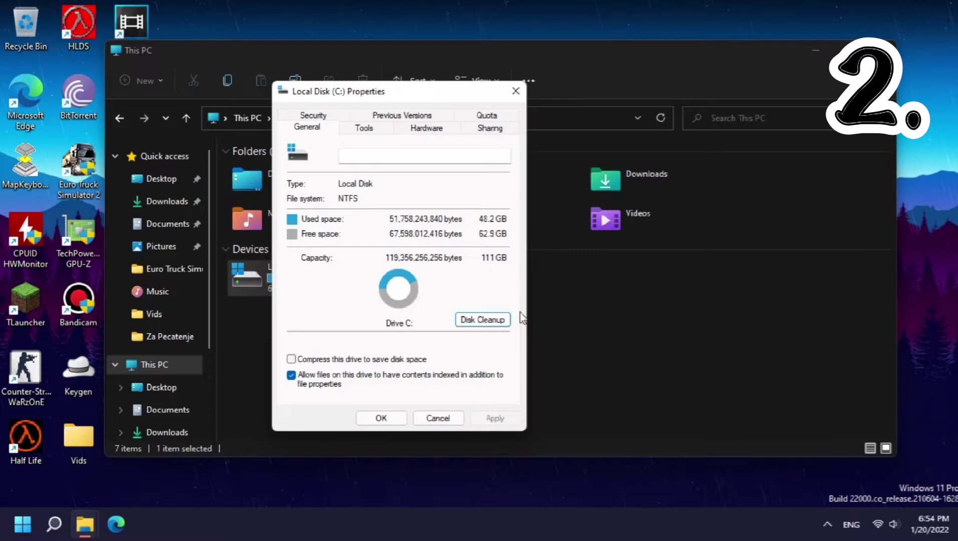
click(379, 419)
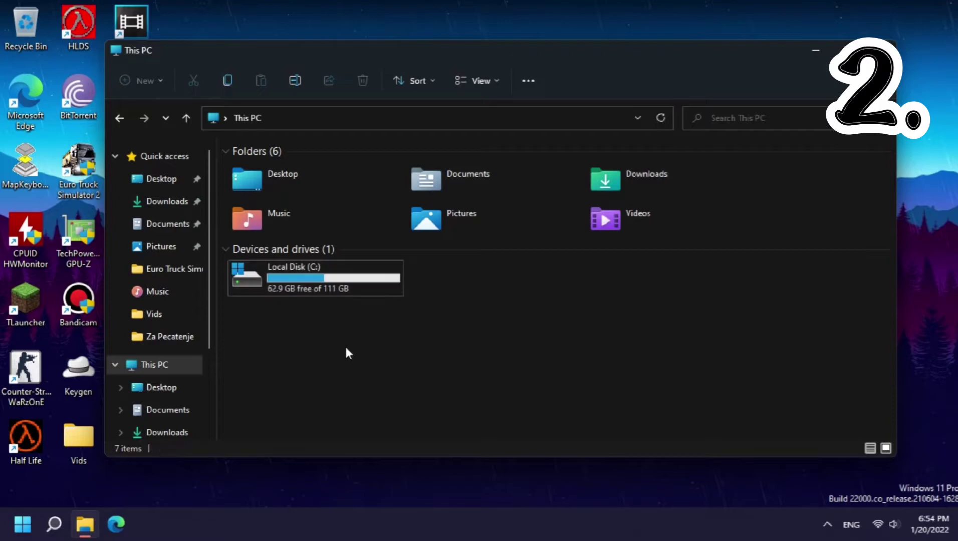
key(alt+F4)
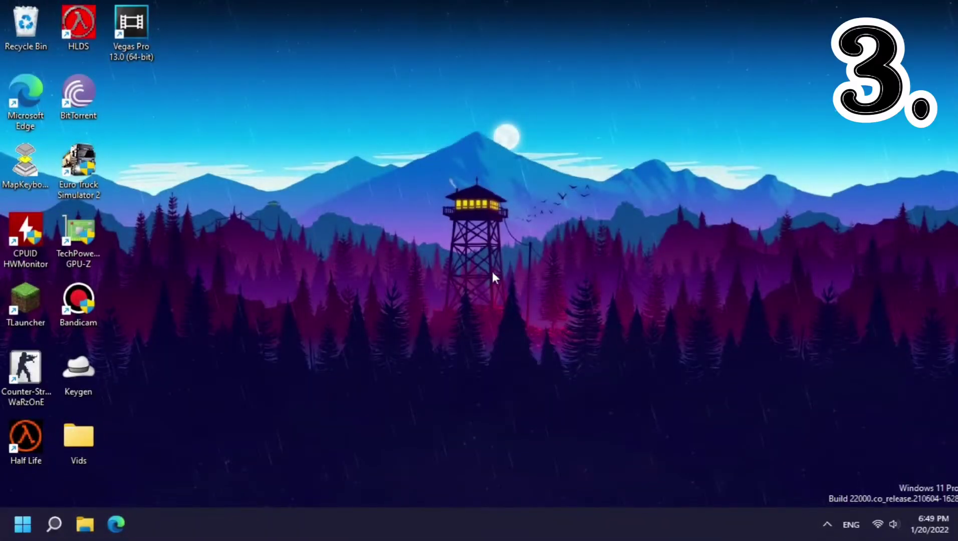
Open Task Manager in its detailed view and show the list of startup apps.
key(ctrl+shift+Escape)
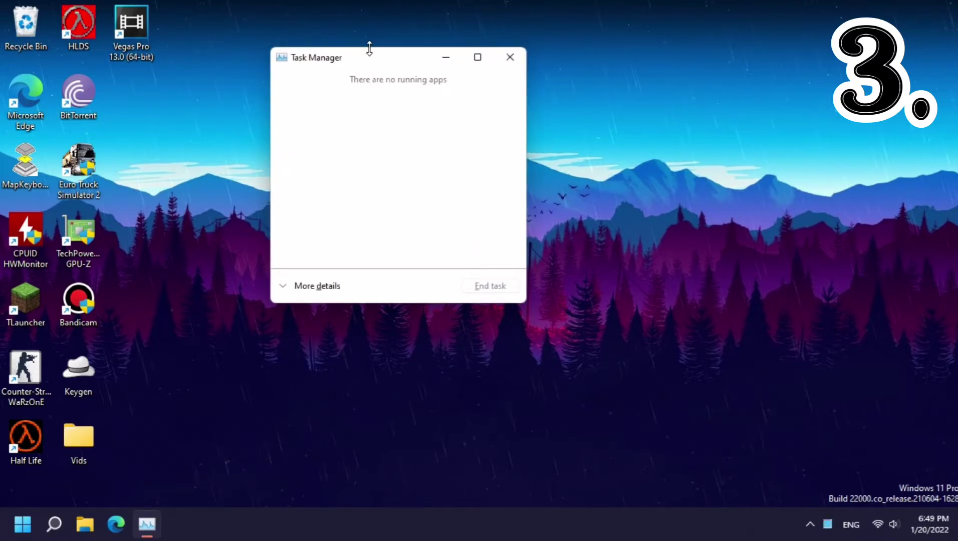
drag(370, 56, 409, 74)
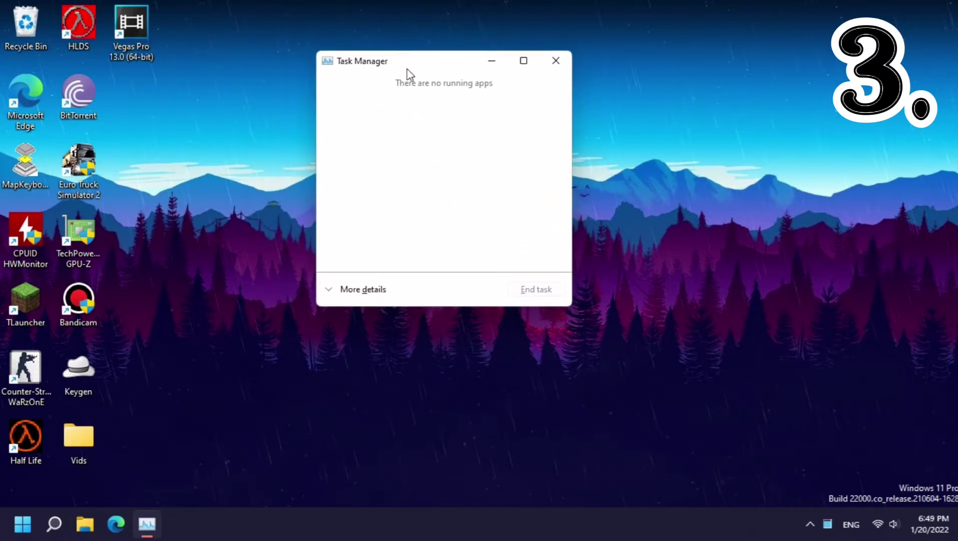
click(331, 289)
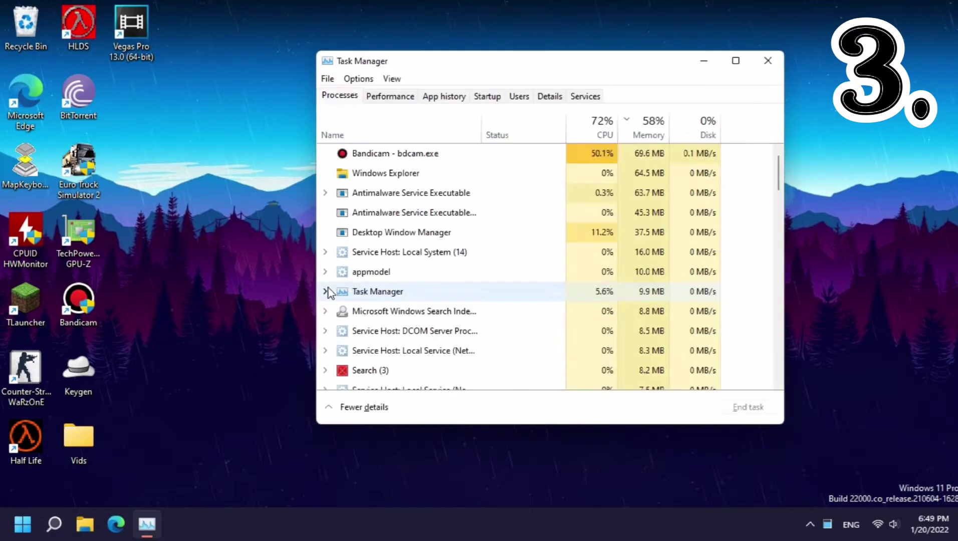
click(486, 98)
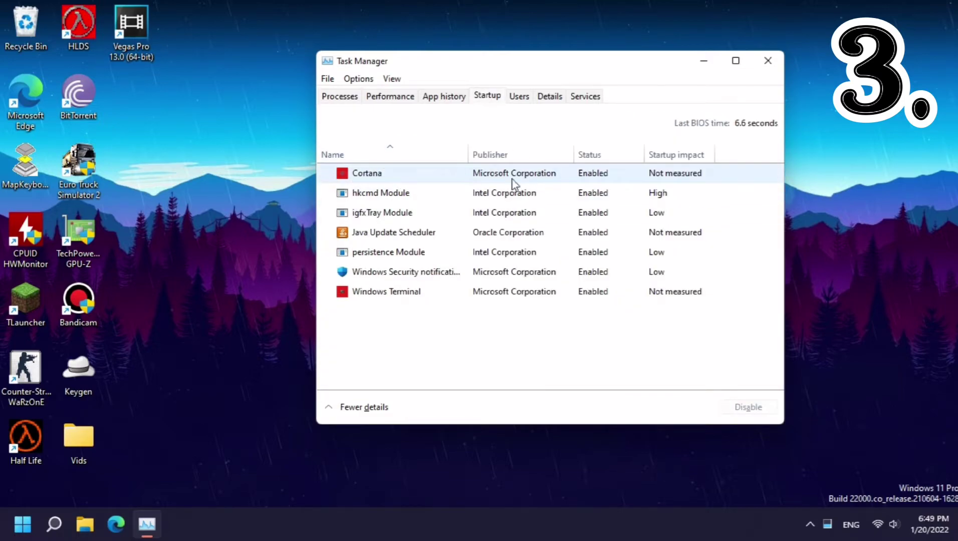
Disable Cortana and Java Update Scheduler in the list of startup apps.
click(581, 178)
right_click(562, 176)
click(581, 184)
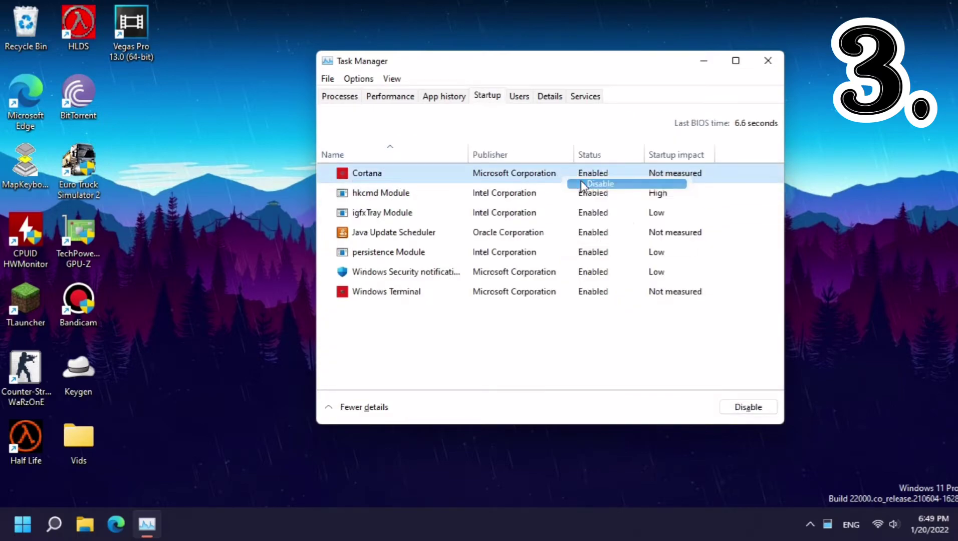
click(495, 236)
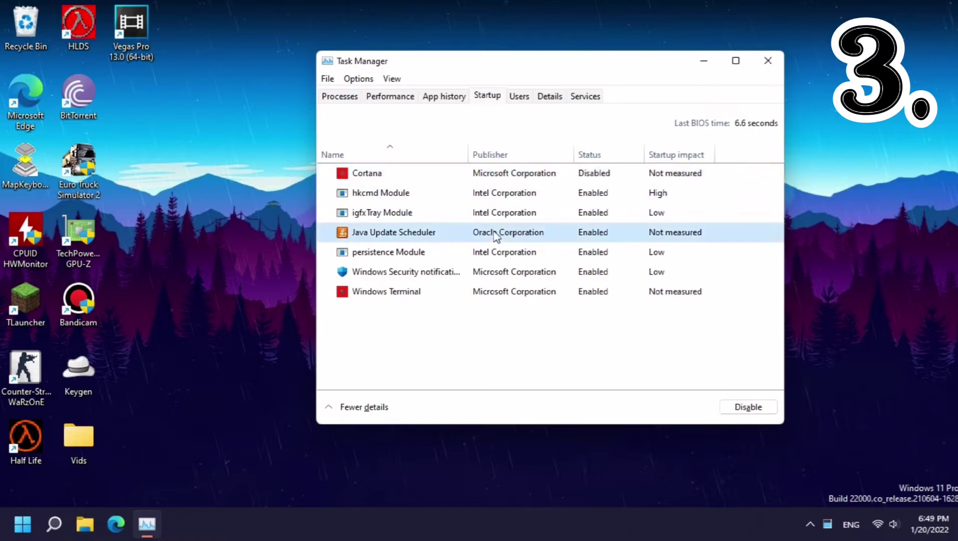
right_click(495, 235)
click(511, 239)
Disable Windows Terminal in the list of startup apps and close Task Manager.
click(496, 294)
right_click(521, 296)
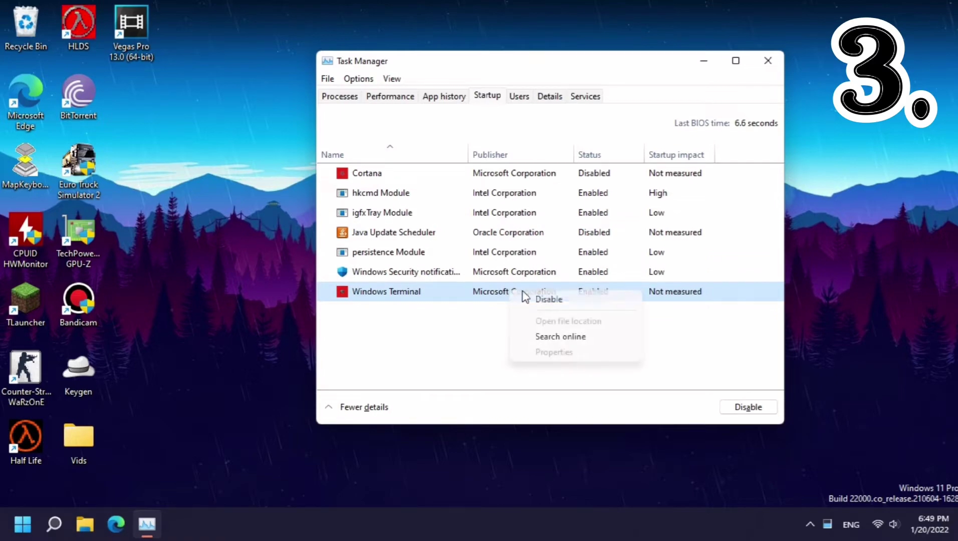
click(546, 300)
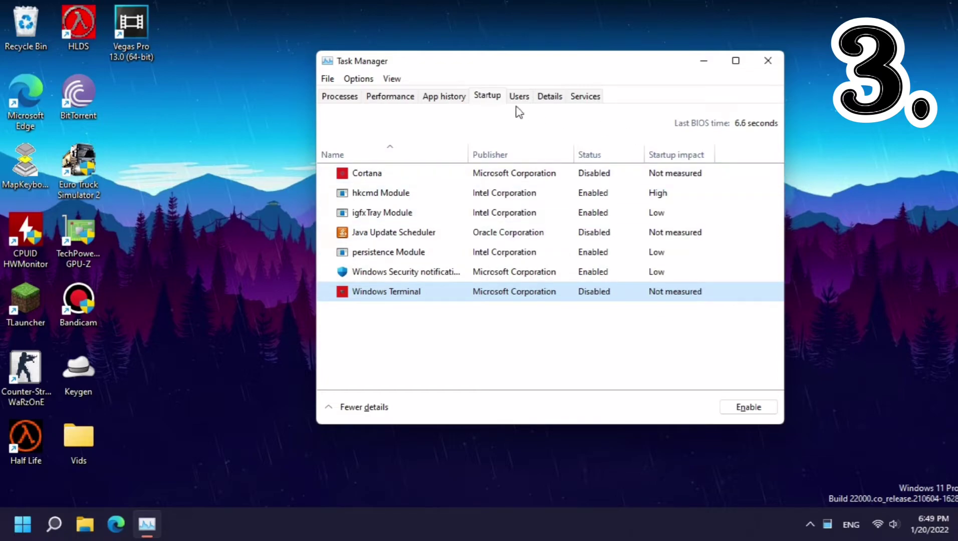
click(767, 60)
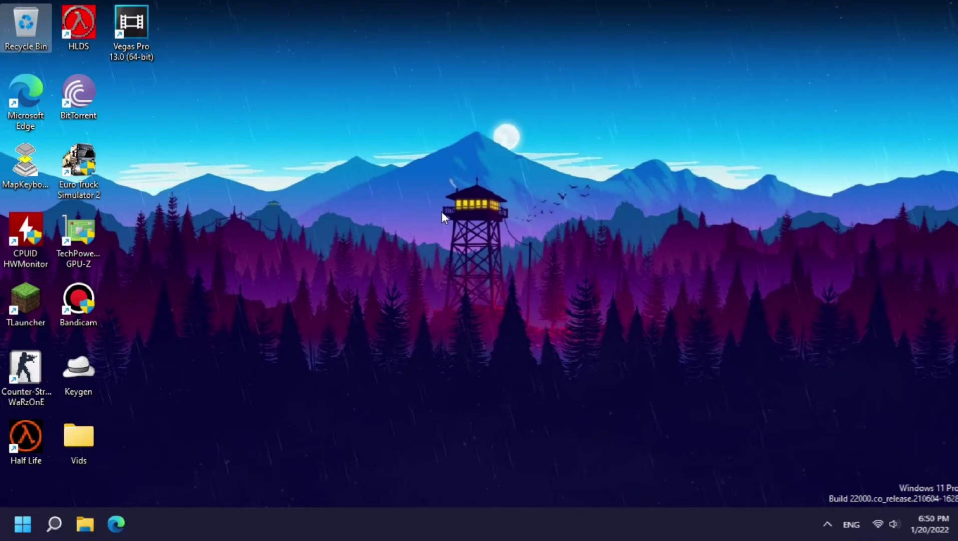
Open the Windows Prefetch folder by running prefetch from the Run dialog, and grant permanent access to the folder.
click(54, 524)
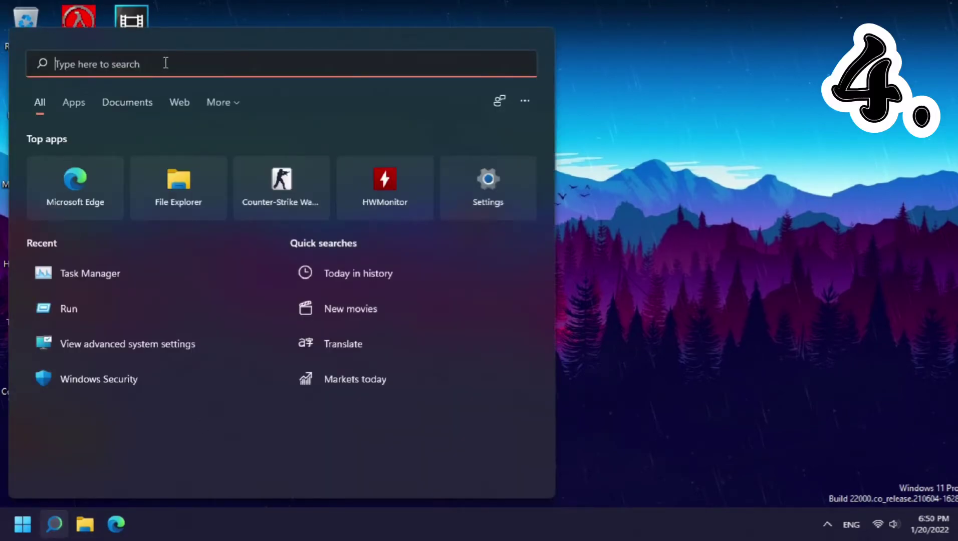
text(run)
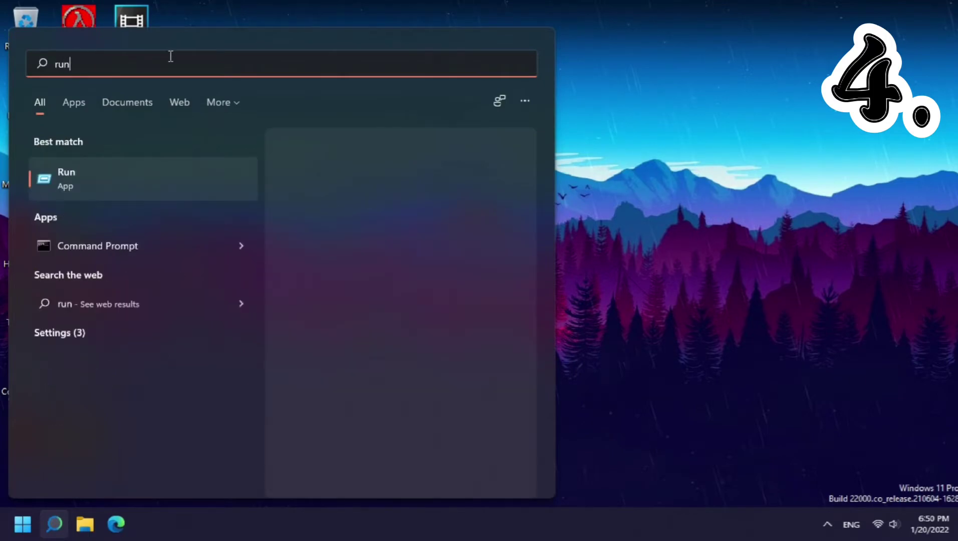
click(103, 175)
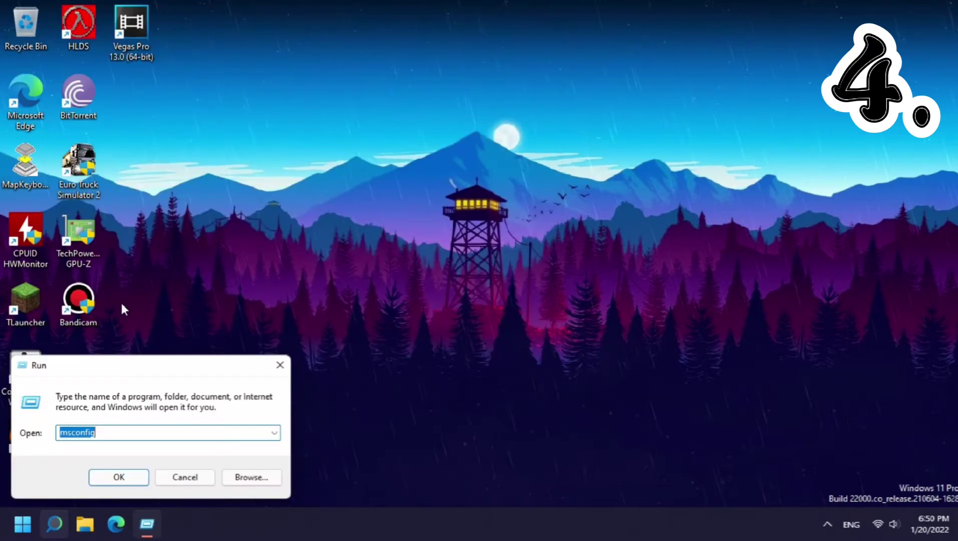
drag(150, 368, 405, 206)
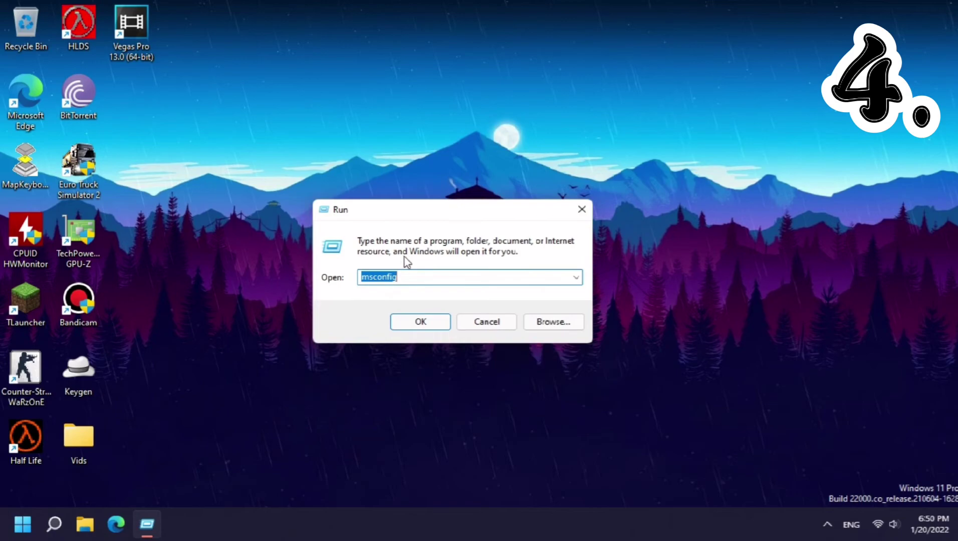
drag(398, 277, 358, 277)
text(pref)
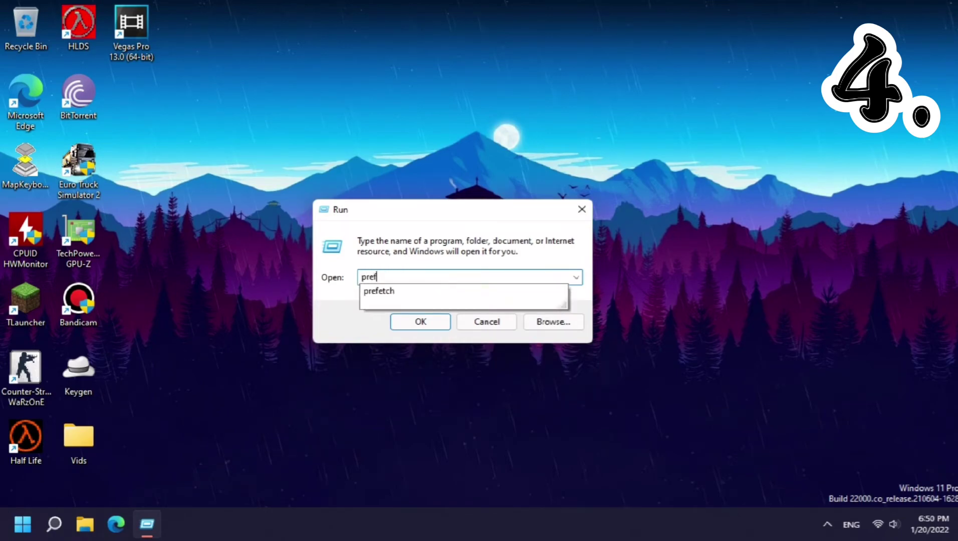
text(etch)
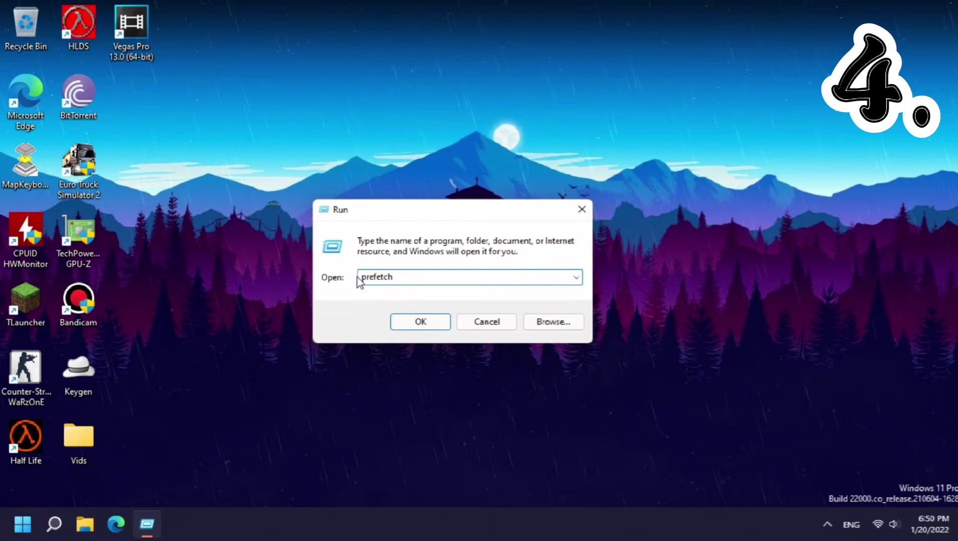
drag(401, 276, 423, 277)
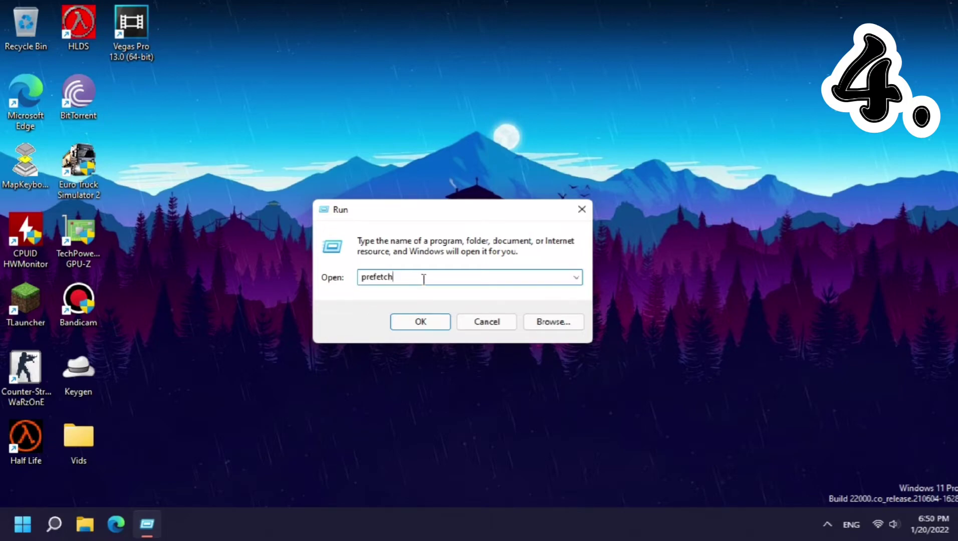
click(419, 316)
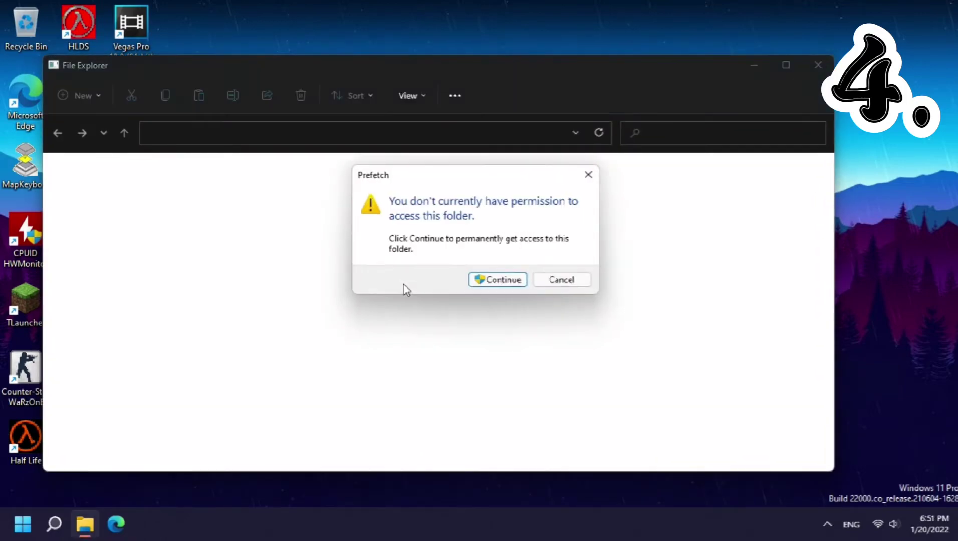
click(496, 278)
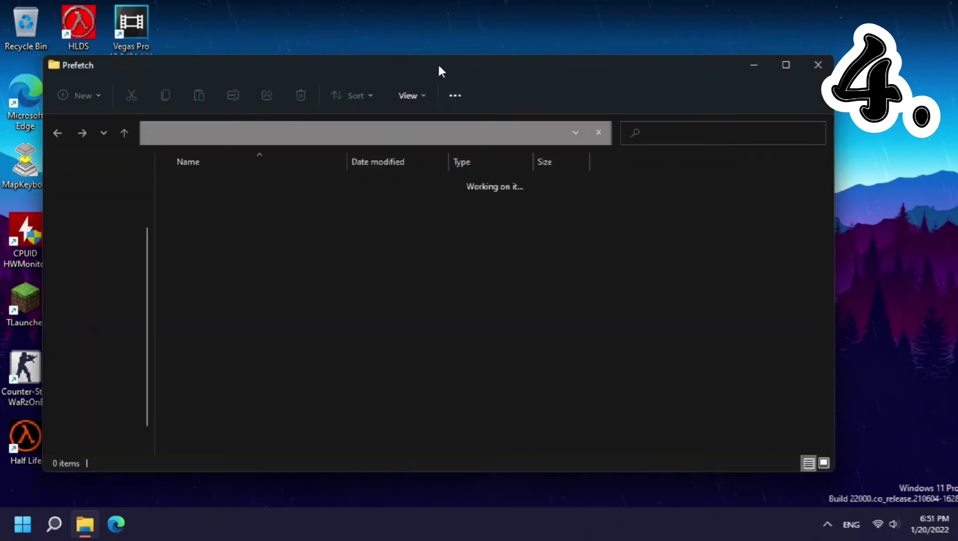
Delete all files in the Prefetch folder, skipping any that are in use for all current items.
drag(437, 62, 467, 51)
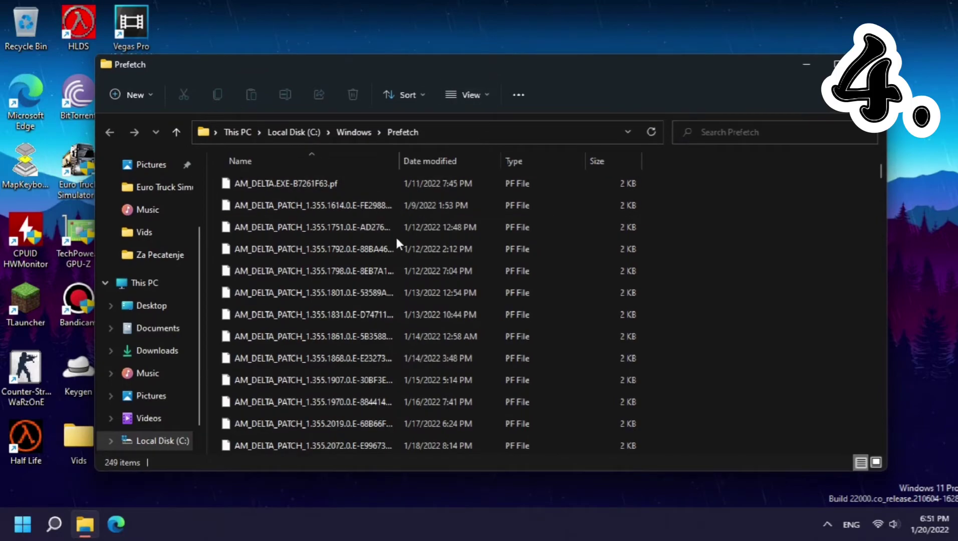
click(395, 246)
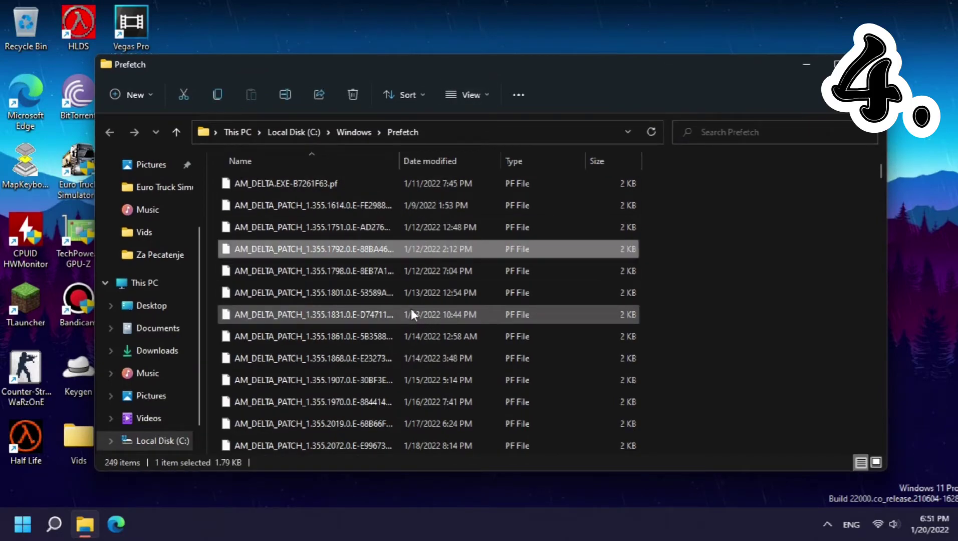
key(ctrl+a)
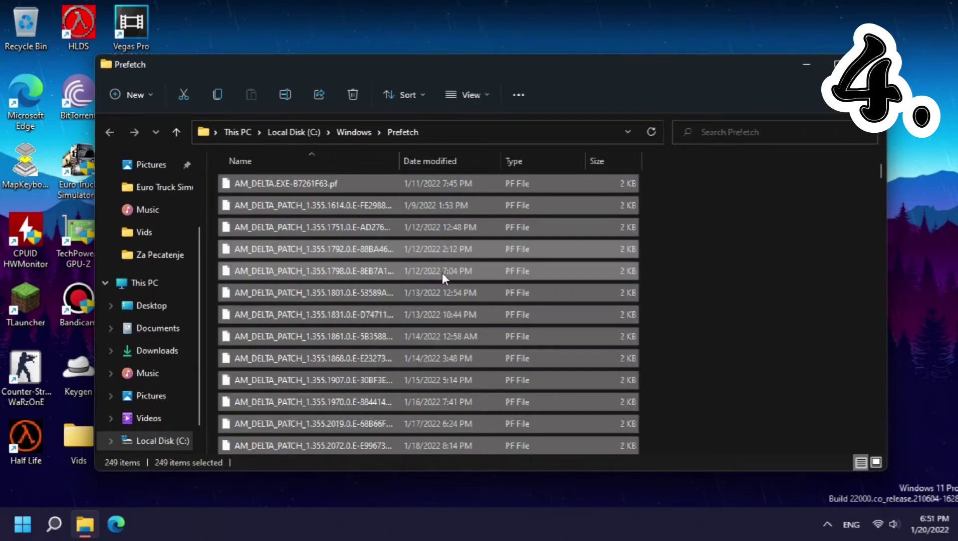
key(Delete)
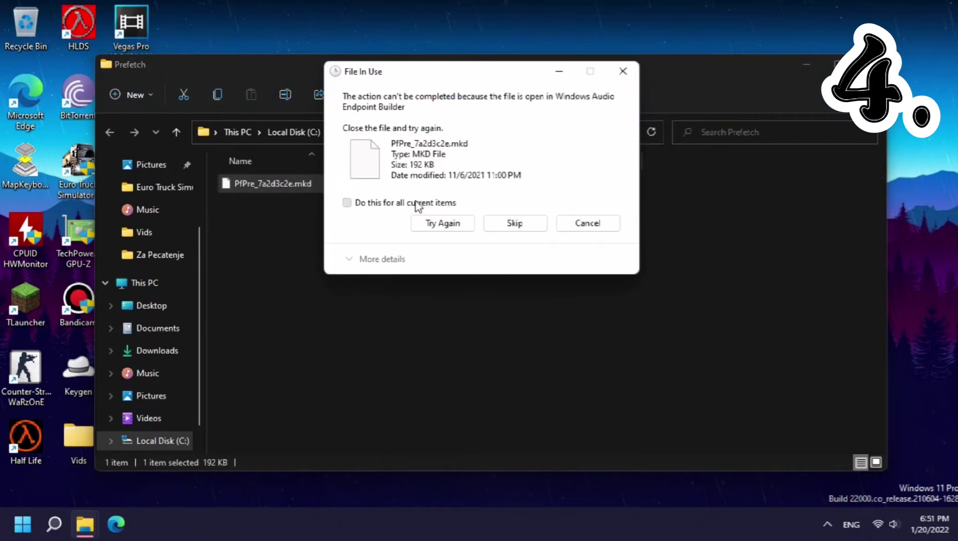
click(417, 208)
click(514, 222)
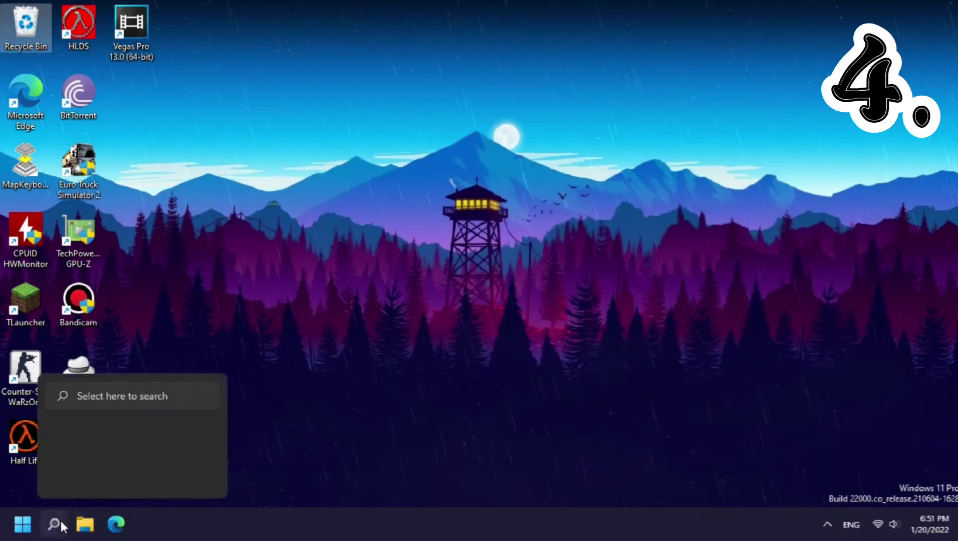
Open the Windows Temp folder by running temp from the Run dialog.
click(55, 524)
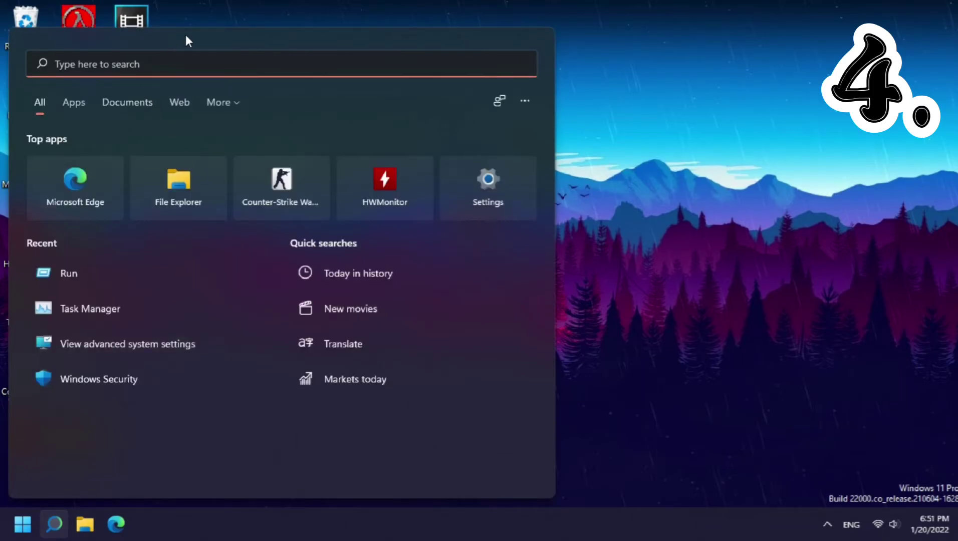
text(run)
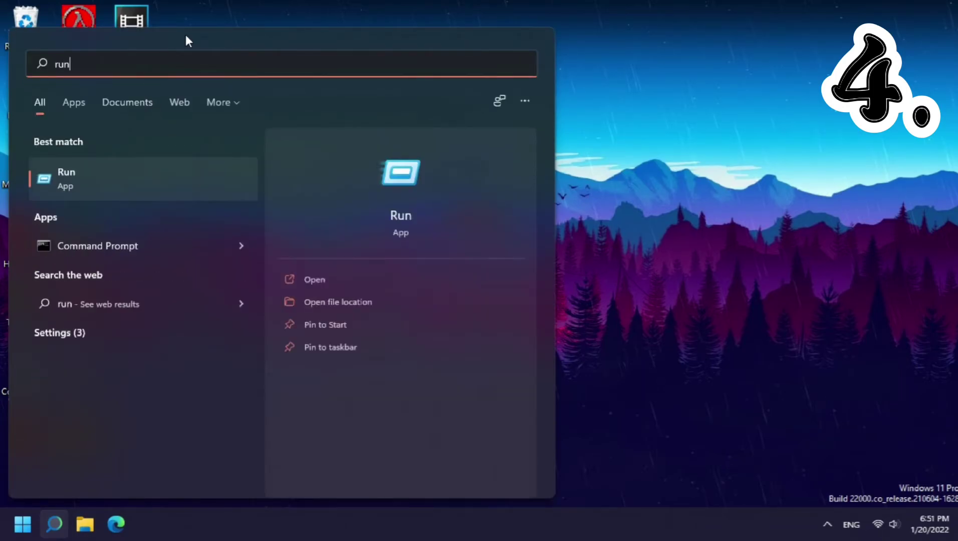
click(116, 178)
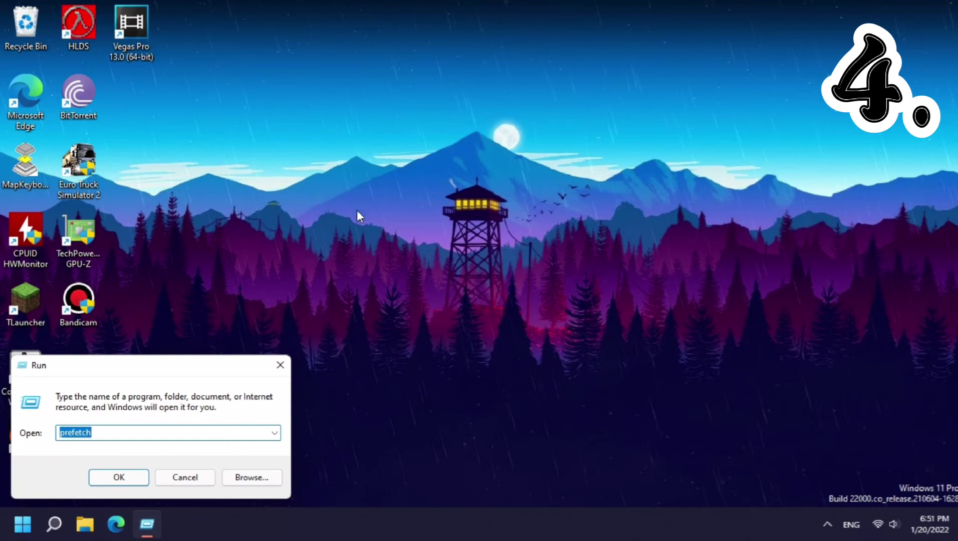
drag(130, 358, 513, 150)
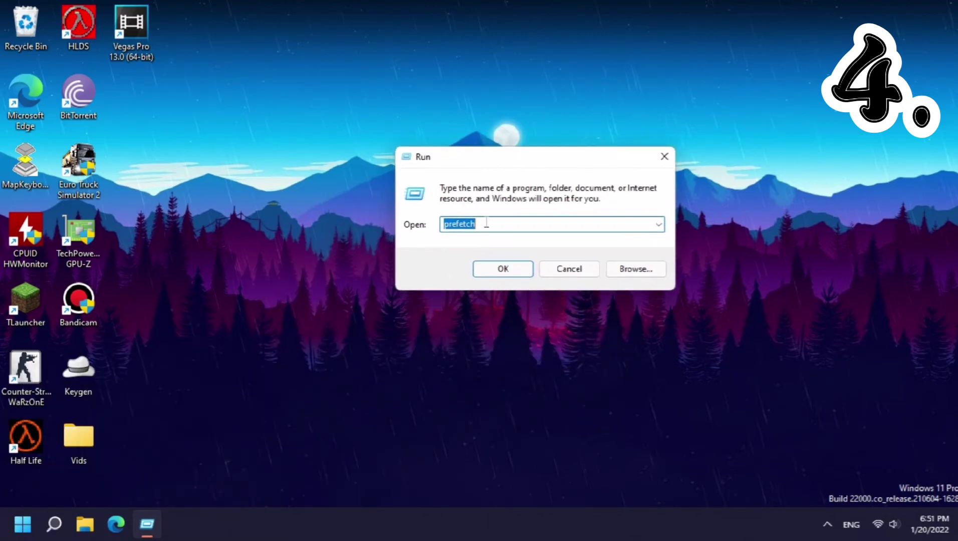
text(temp)
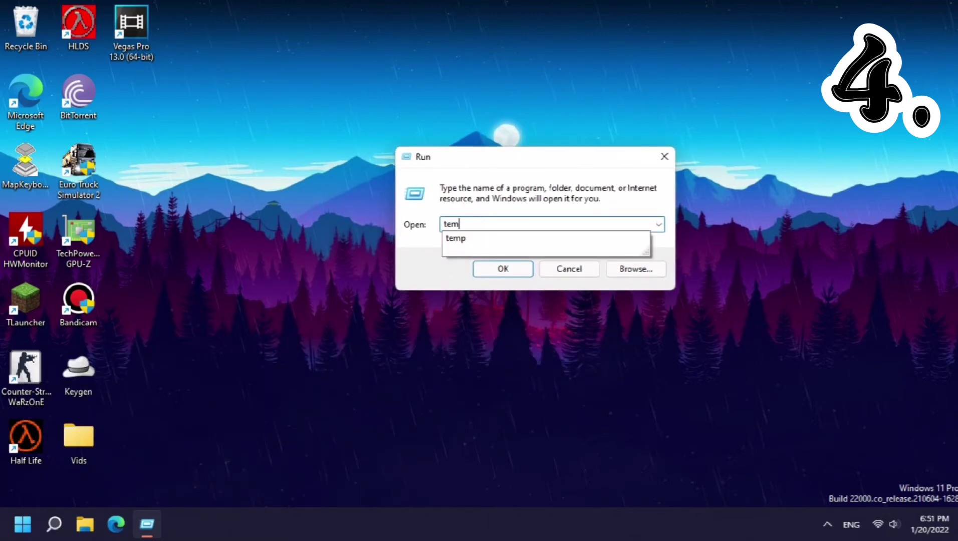
click(502, 273)
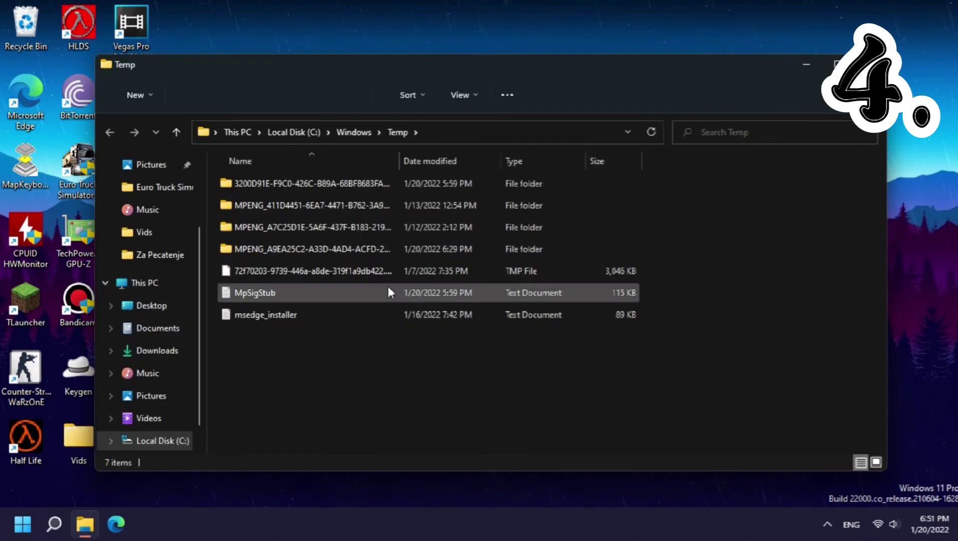
Delete all folders and files in the Windows Temp folder and close its window.
drag(321, 360, 305, 181)
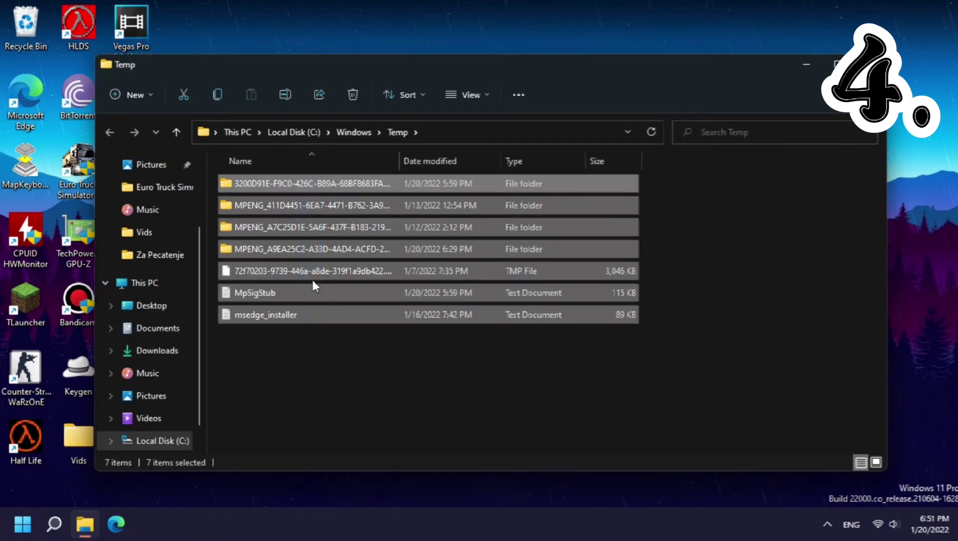
key(Delete)
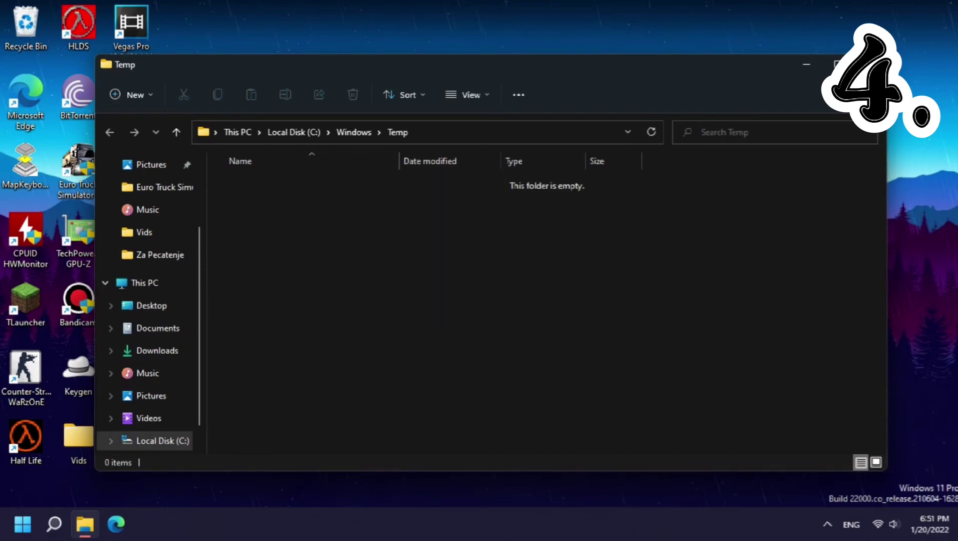
key(alt+F4)
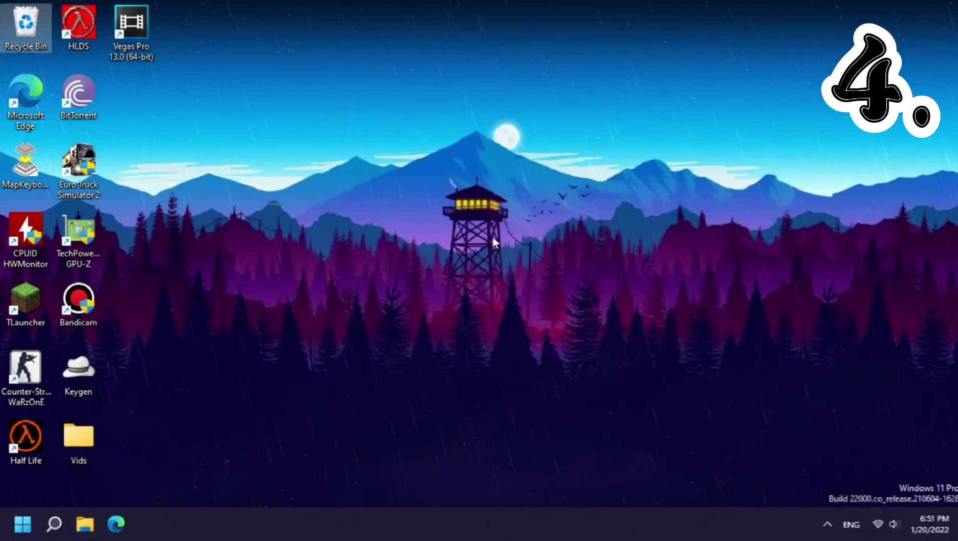
Open the user account's local Temp folder by running %temp% from the Run dialog.
click(54, 523)
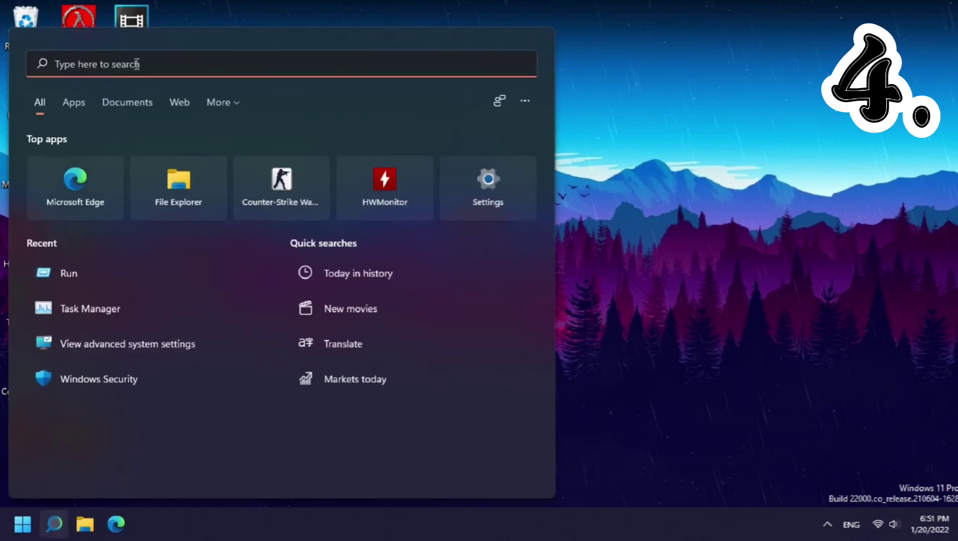
text(run)
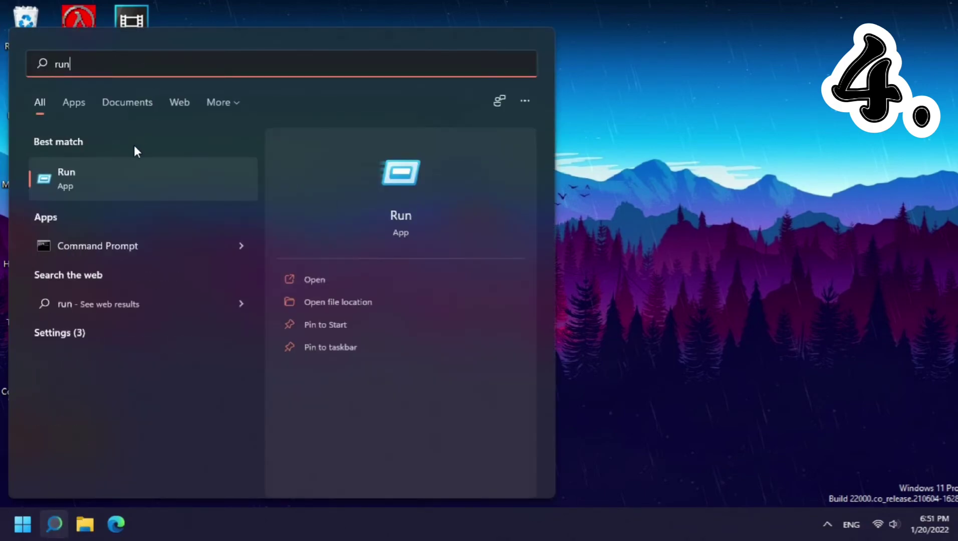
click(118, 172)
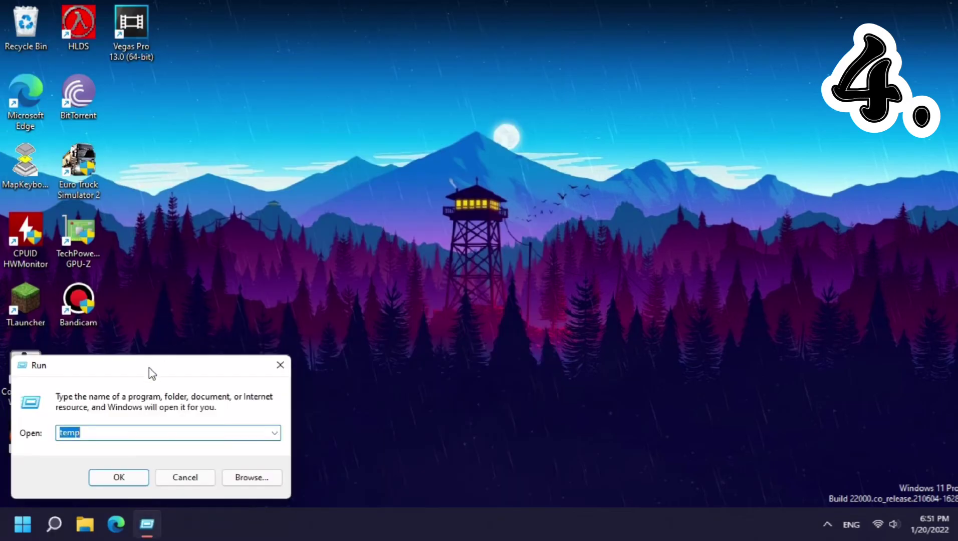
drag(149, 367, 463, 140)
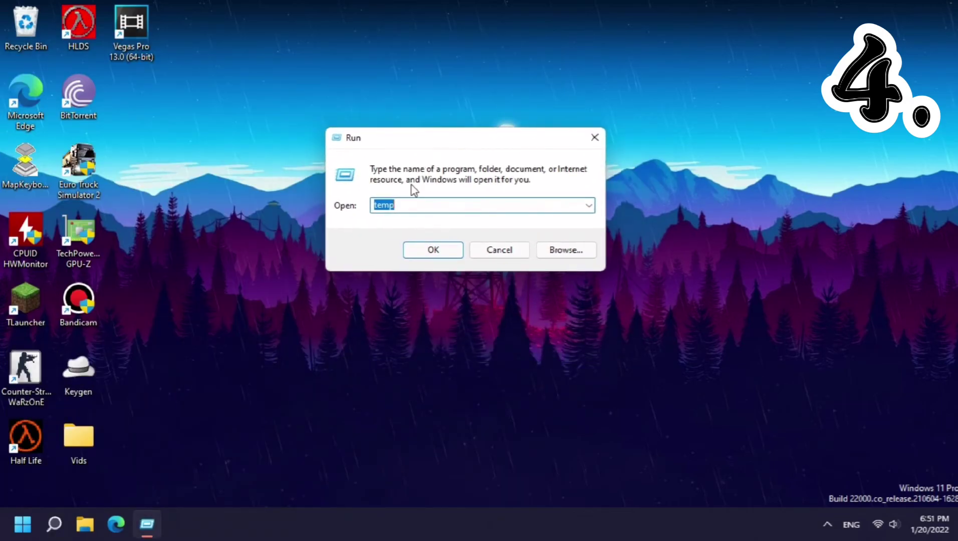
text(%)
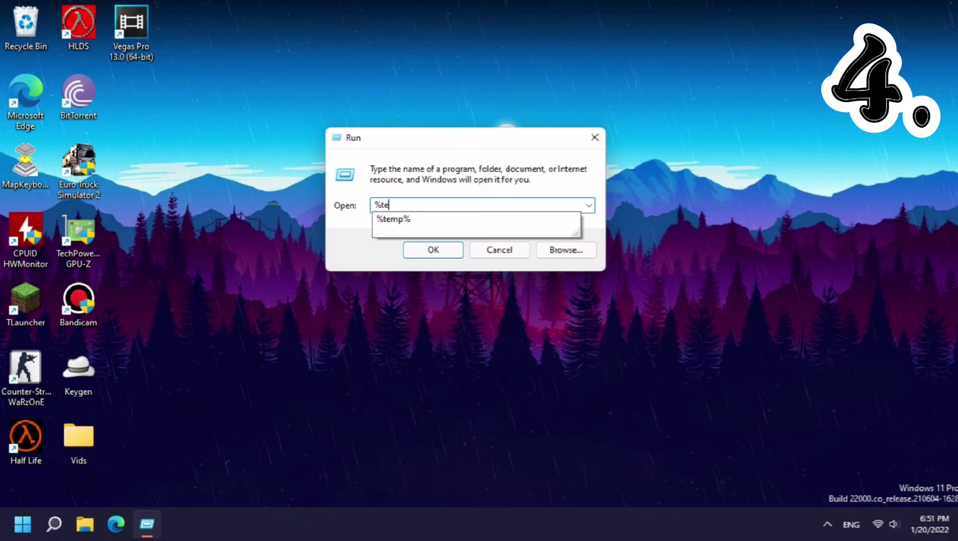
text(temp%)
key(Return)
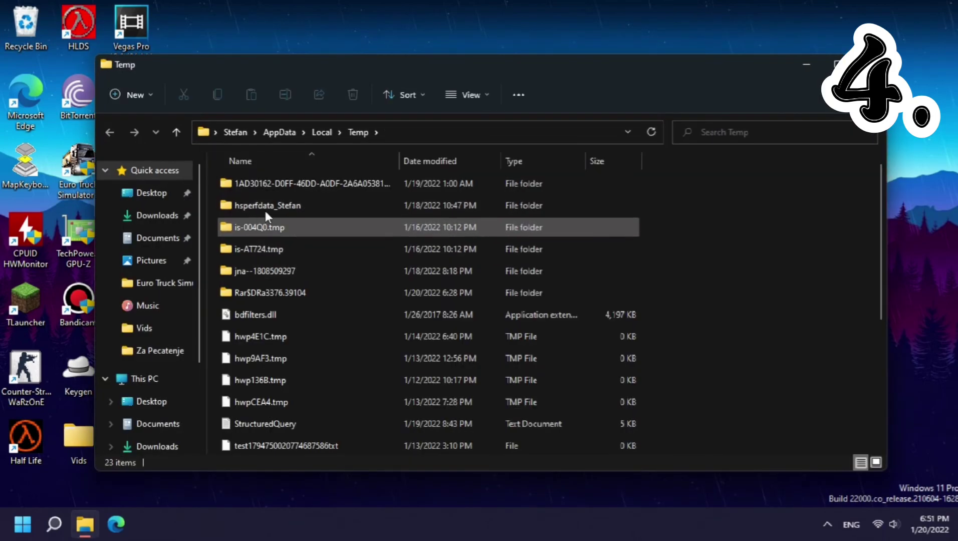
Delete everything in the user's Temp folder, allowing administrator permission for all current items, and close the window.
key(ctrl+a)
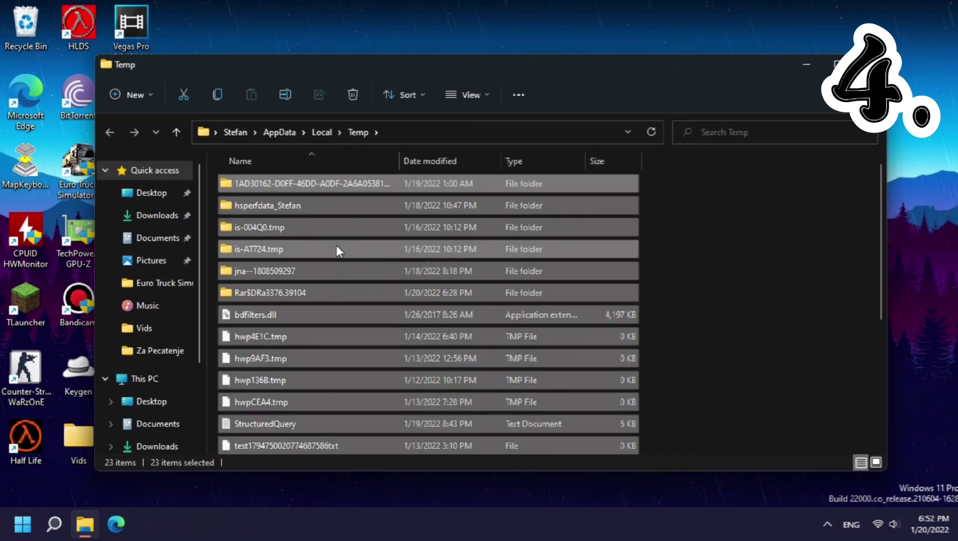
key(Delete)
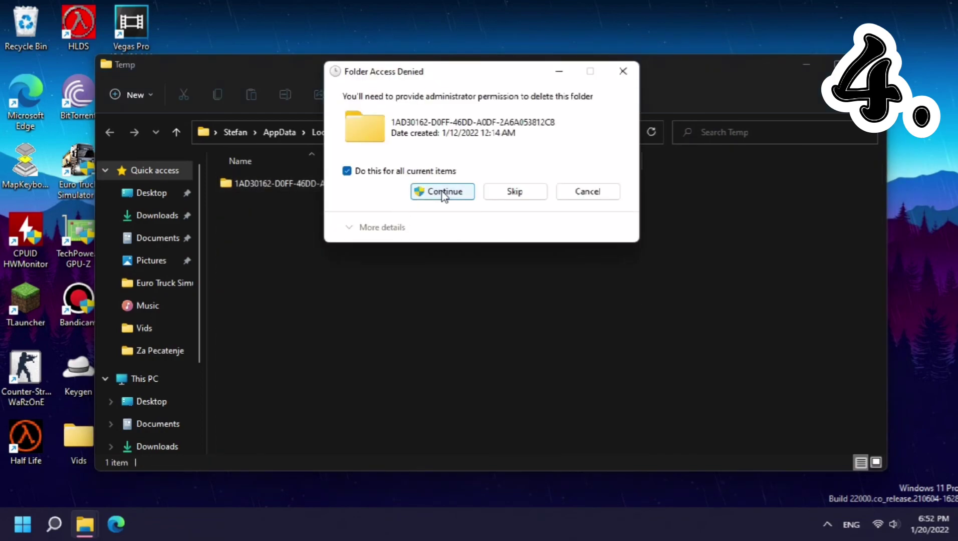
click(441, 192)
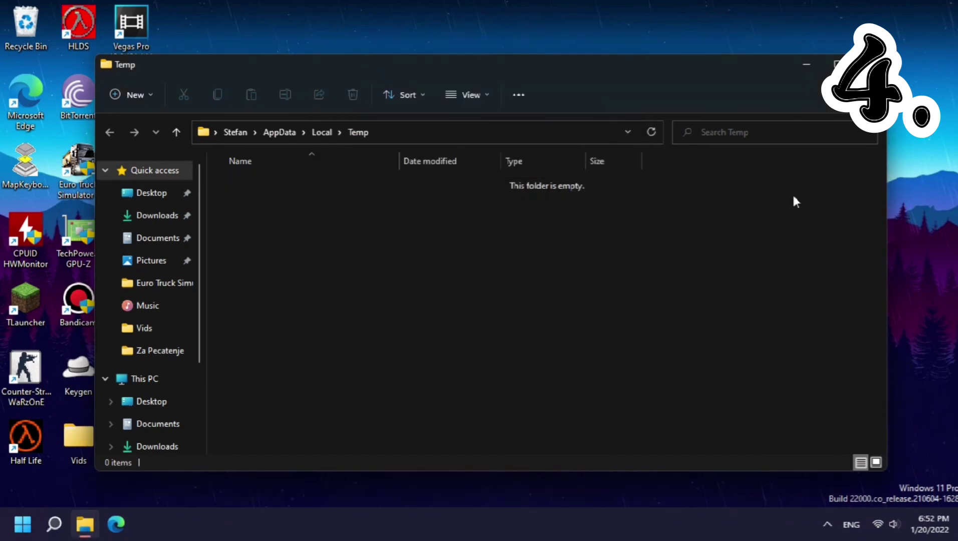
click(873, 64)
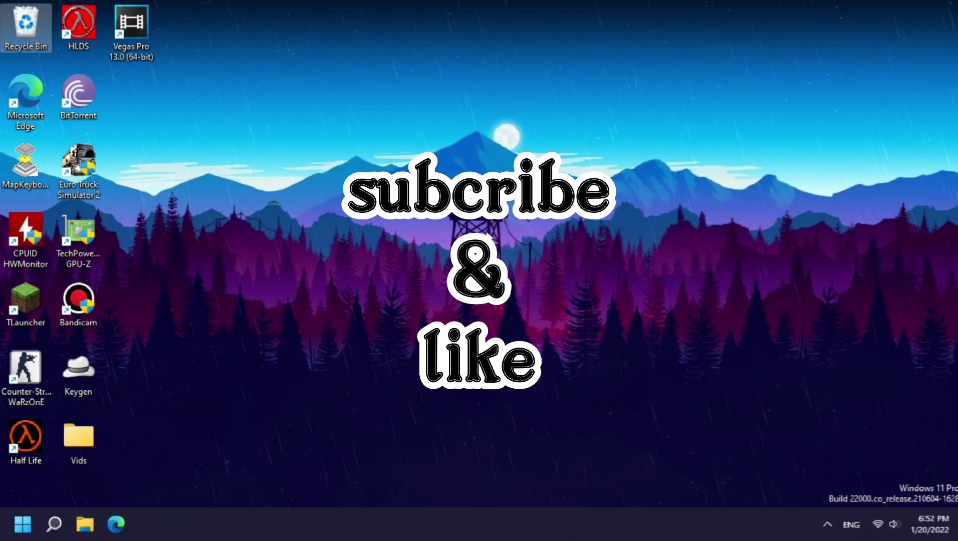